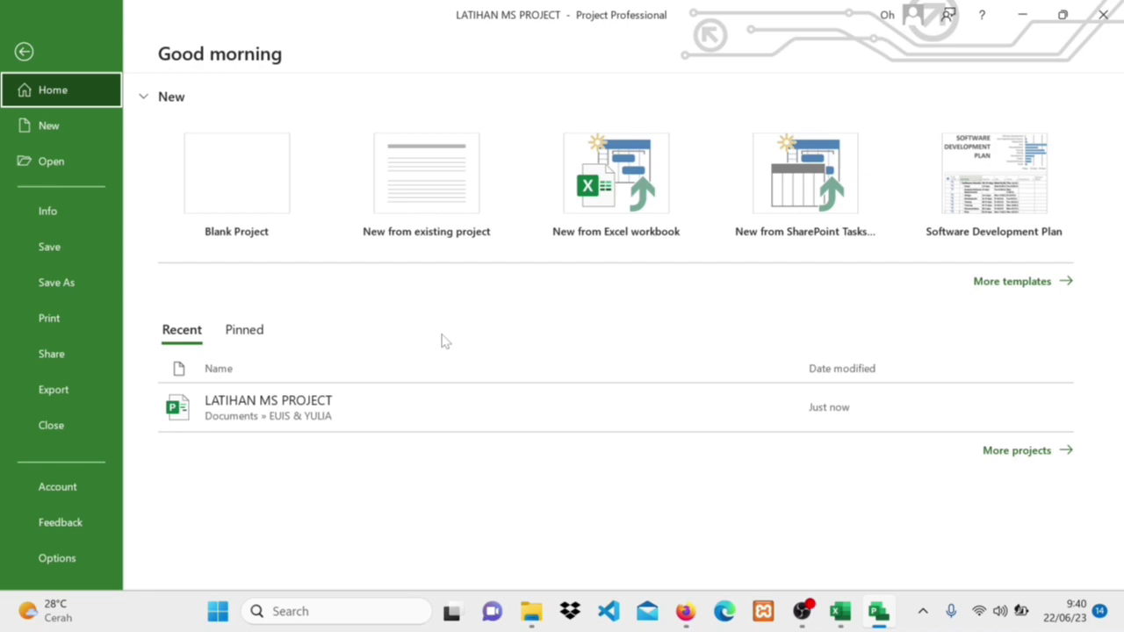
Create a blank project and widen the task table until the Predecessors column is uncovered.
click(271, 193)
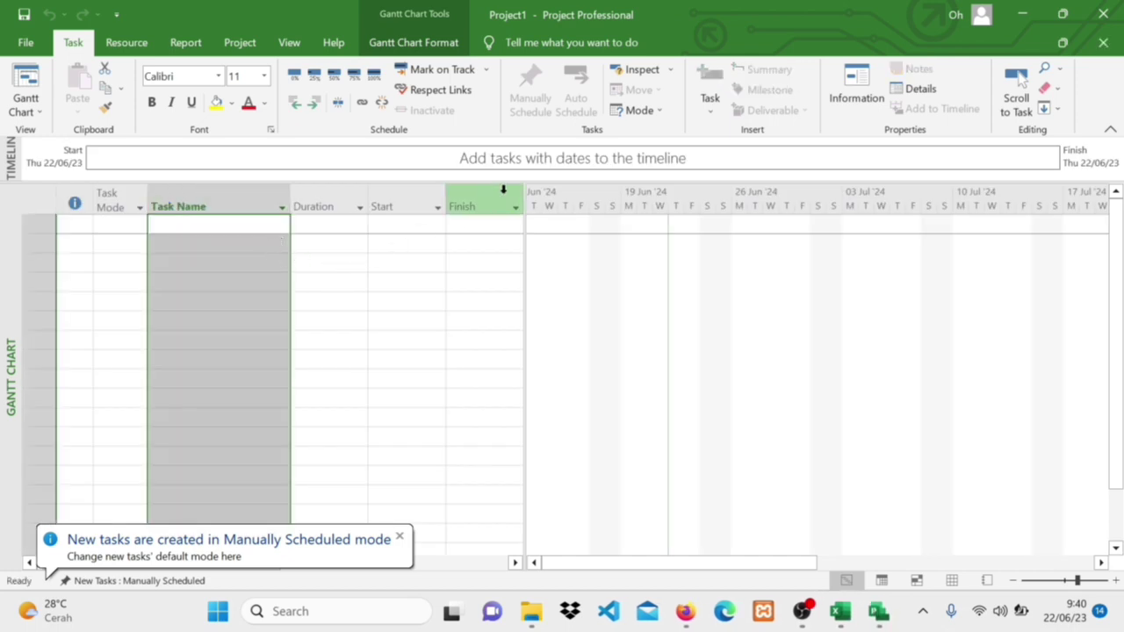
drag(523, 195, 597, 196)
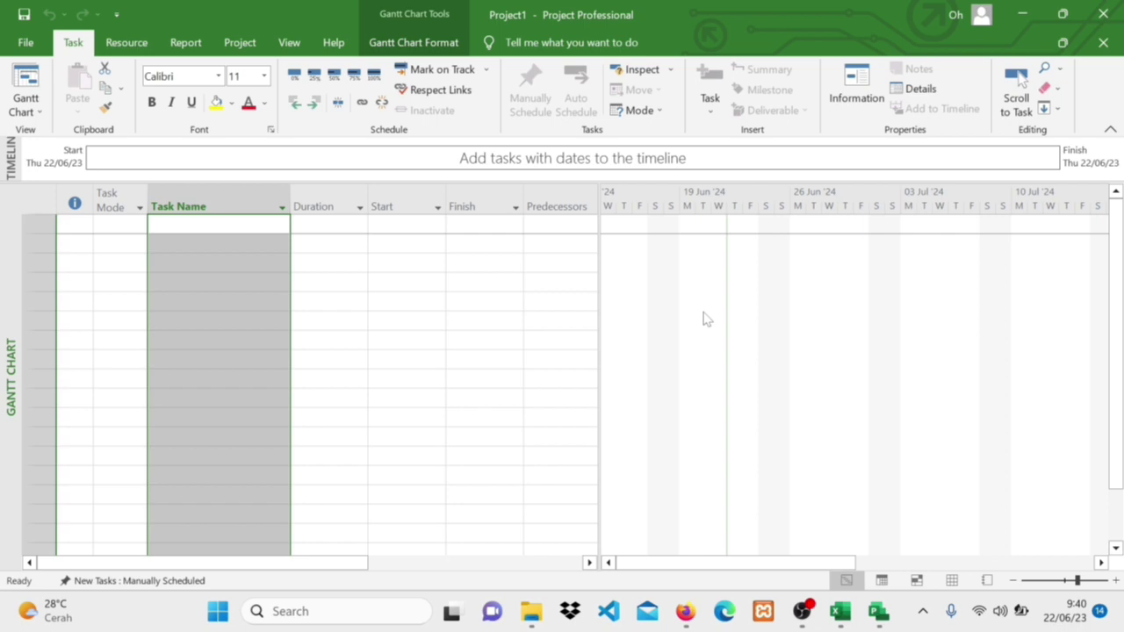
In the project's schedule options, set the week to start on Monday and the fiscal year to start in June.
click(39, 46)
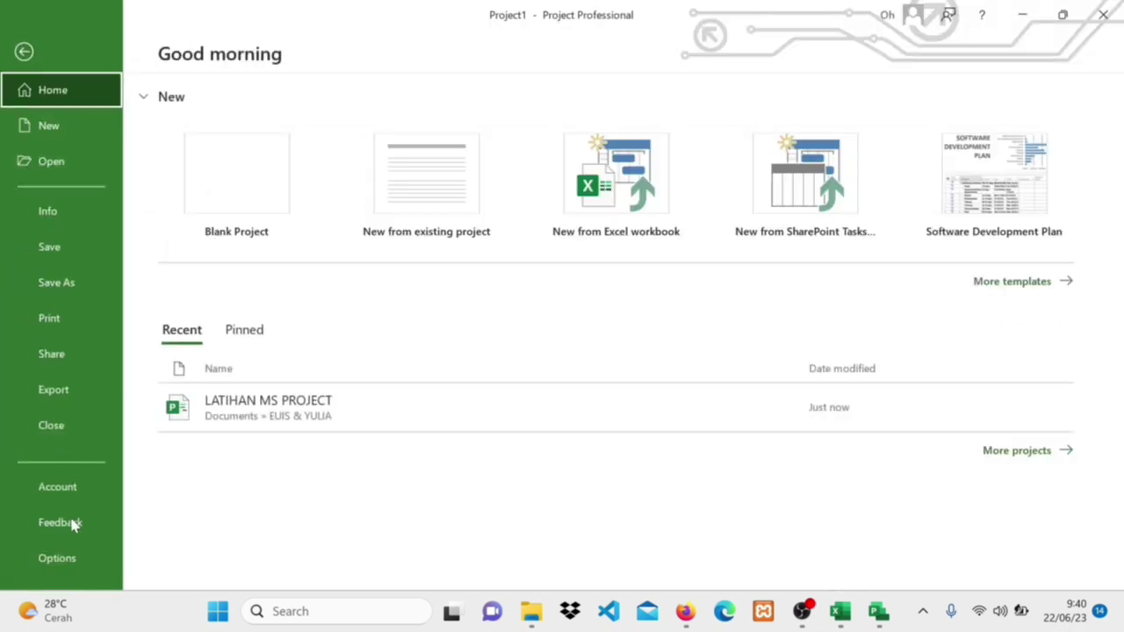
key(Escape)
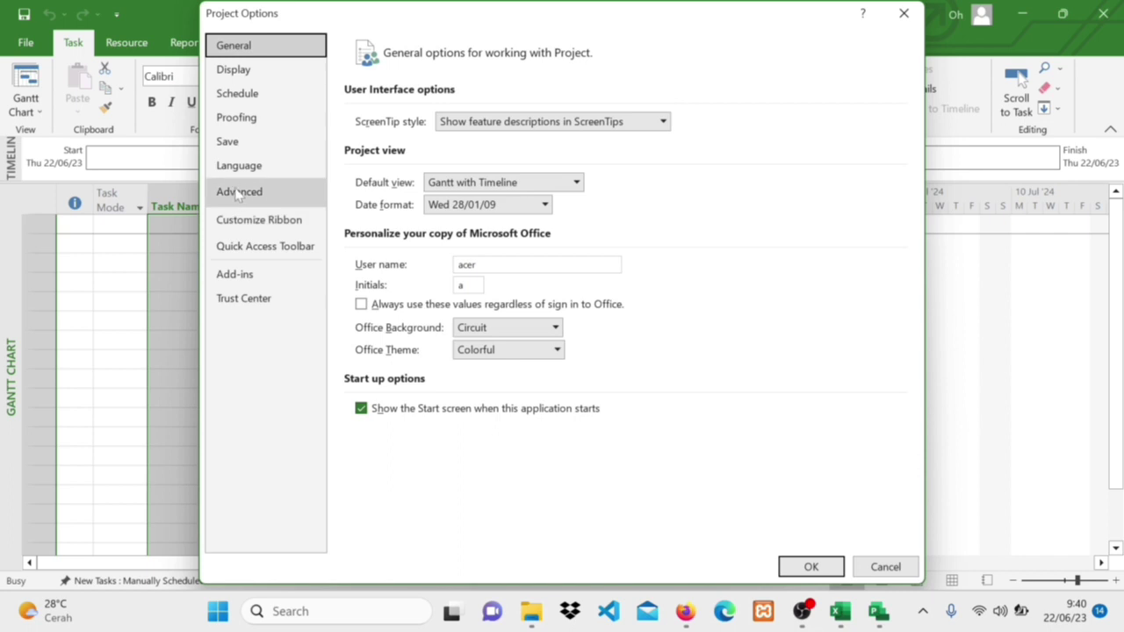
click(265, 96)
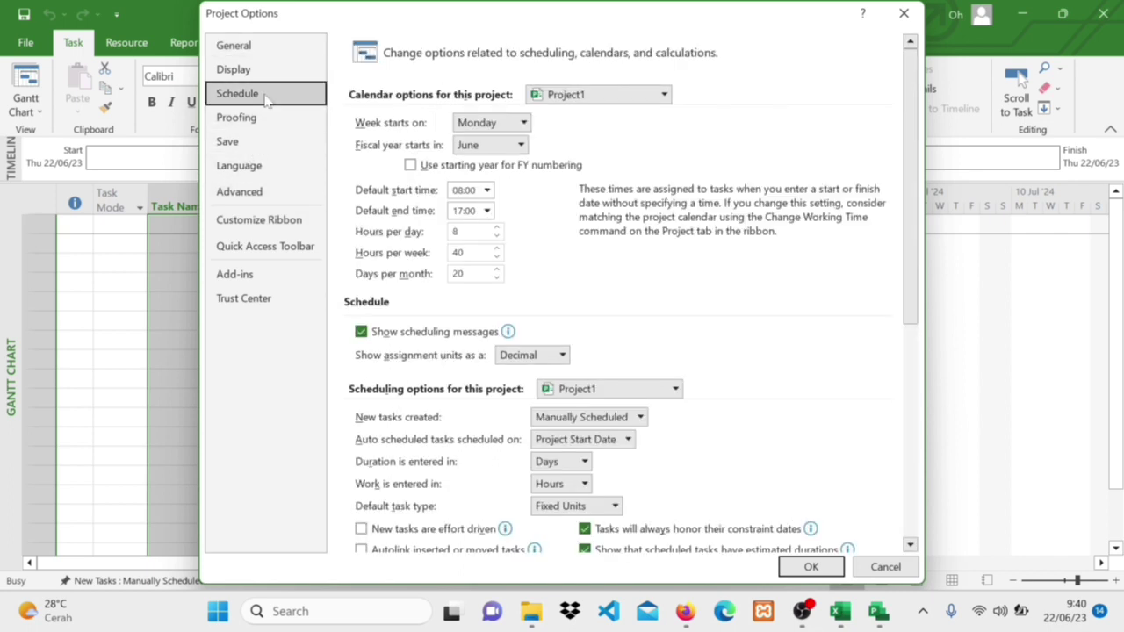
click(523, 124)
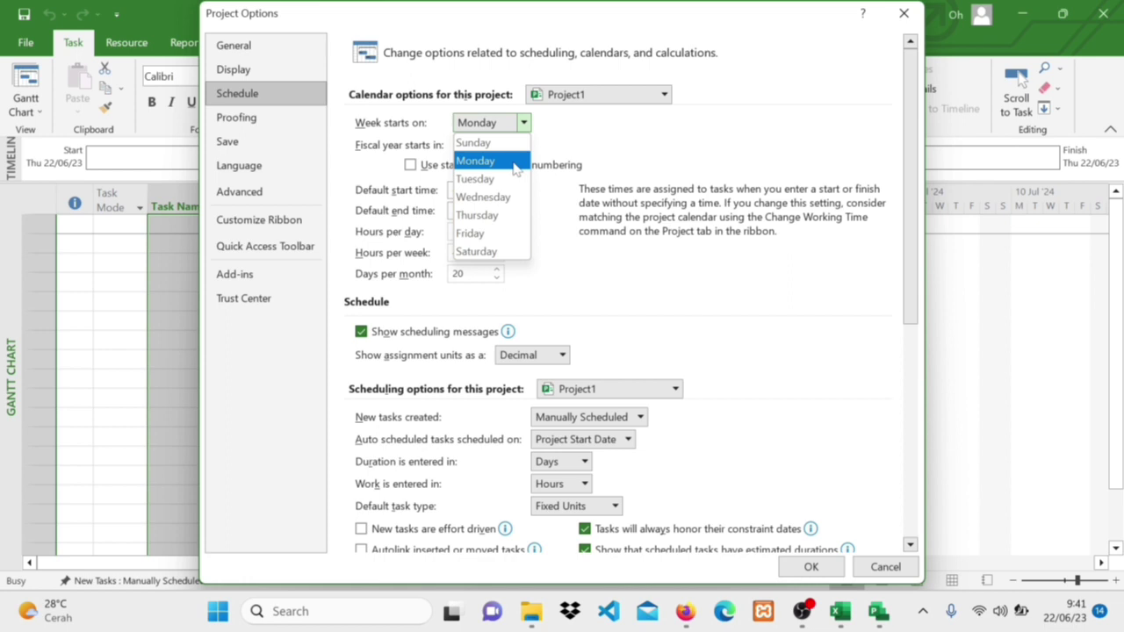
click(515, 164)
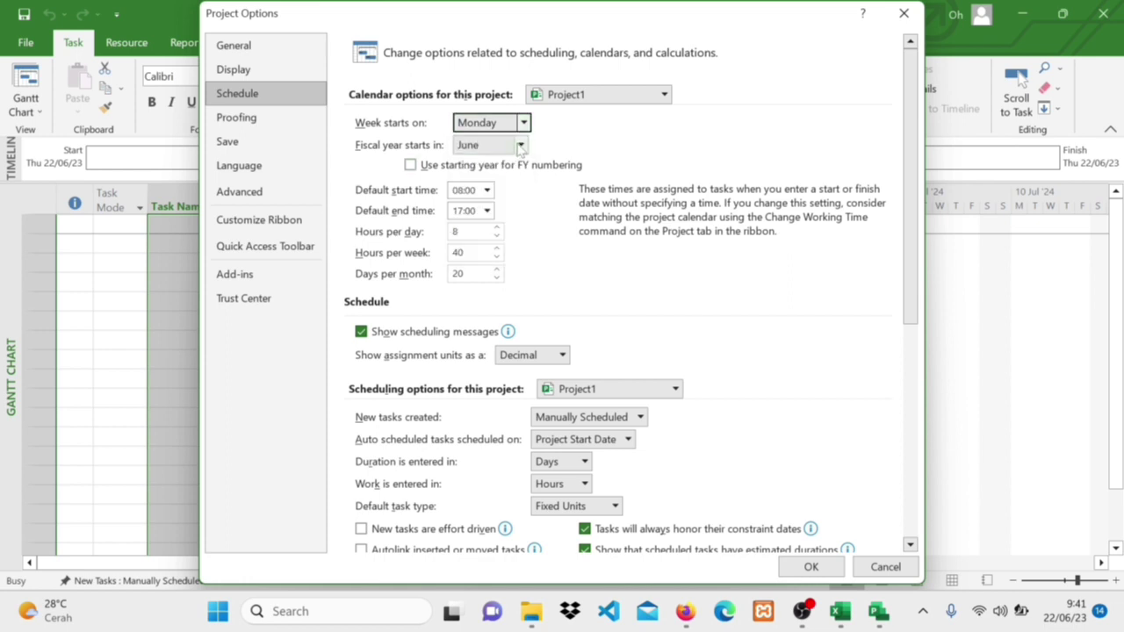
click(520, 145)
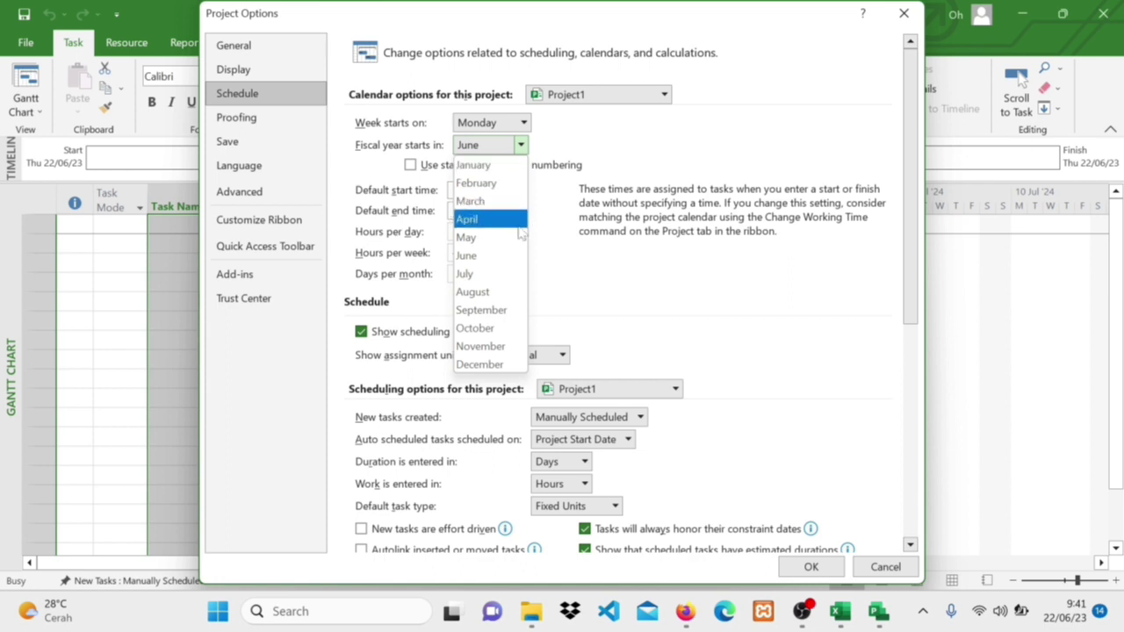
click(509, 257)
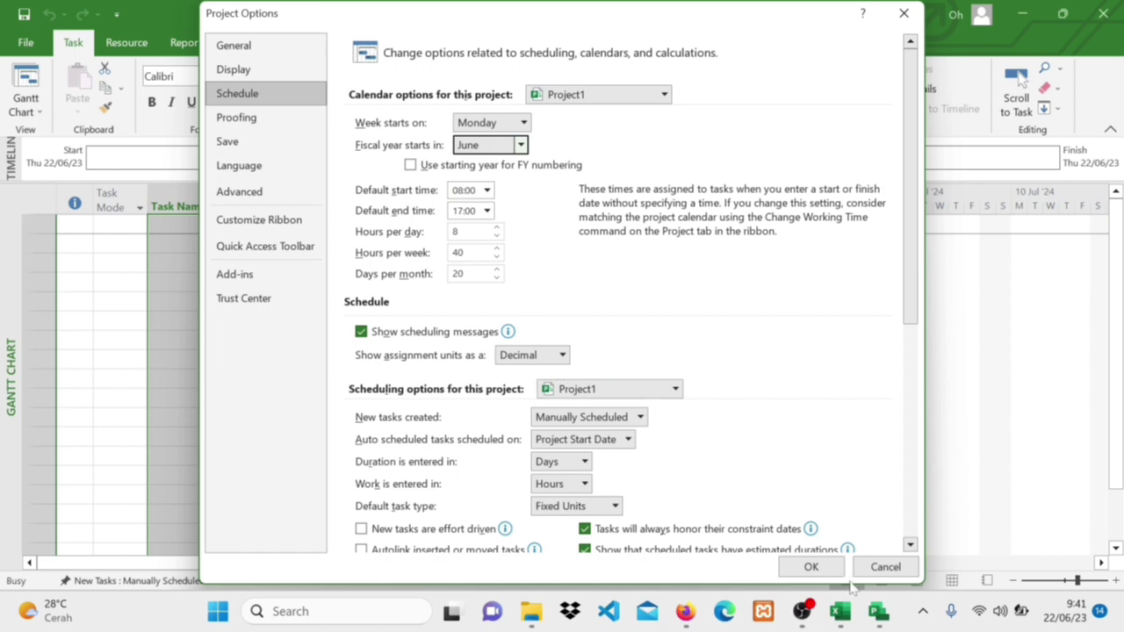
click(811, 567)
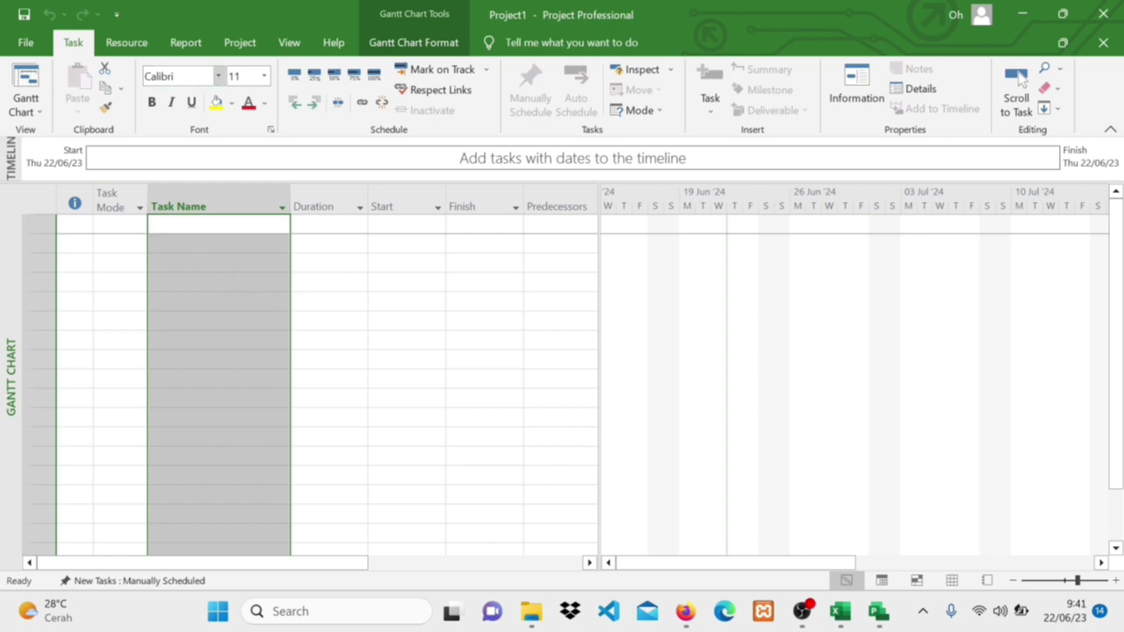
Set the project's start date to 27/06/2023 in the project information.
click(232, 43)
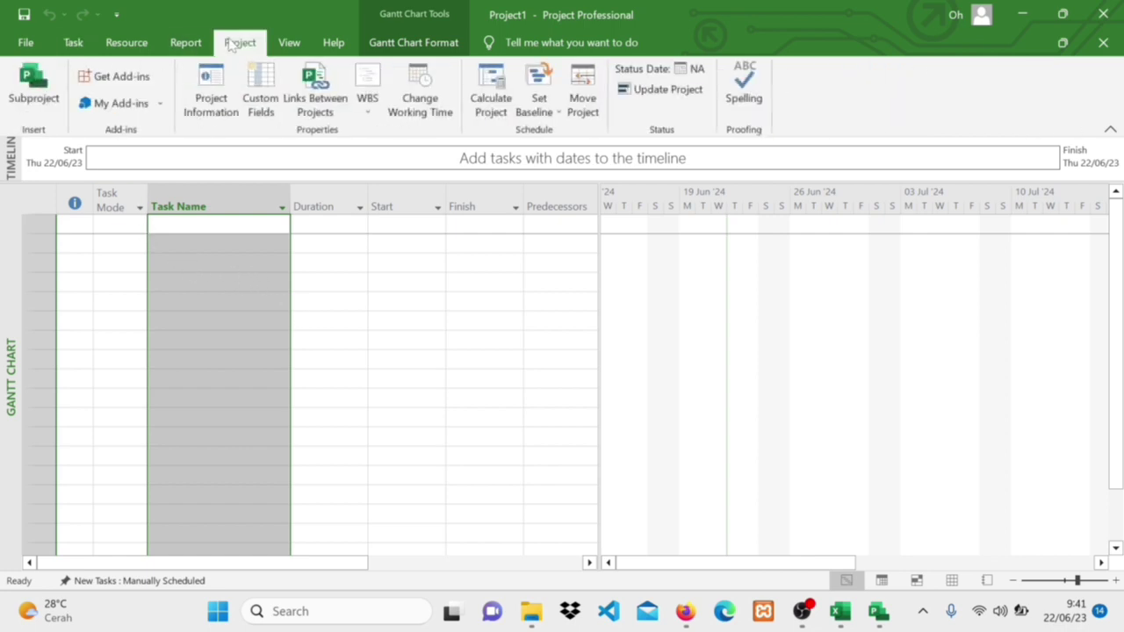
click(211, 113)
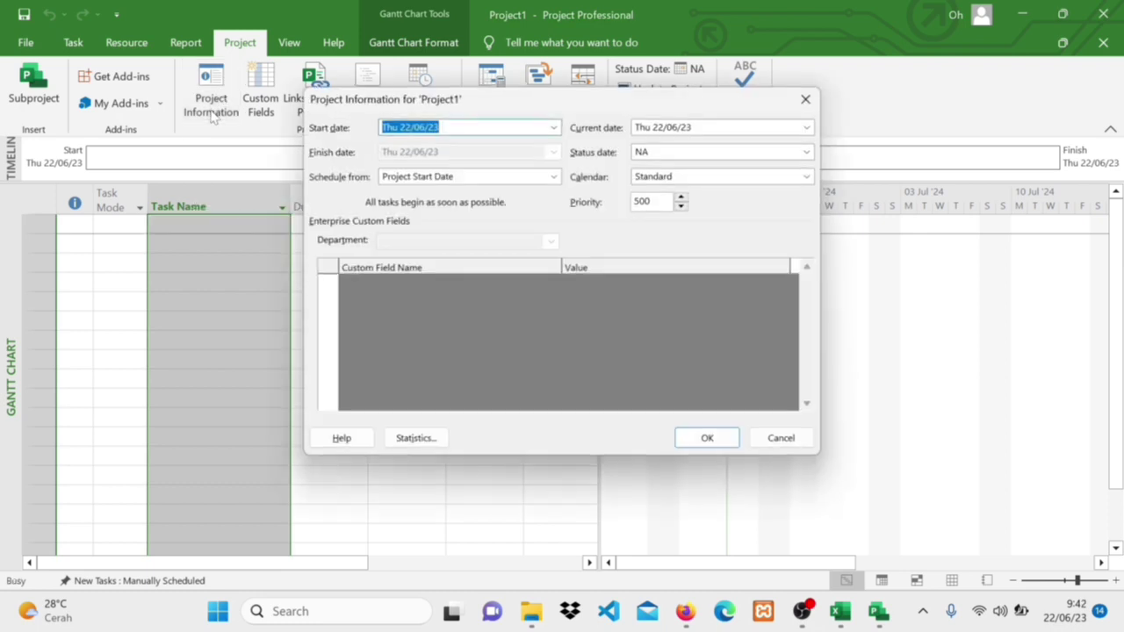
click(553, 129)
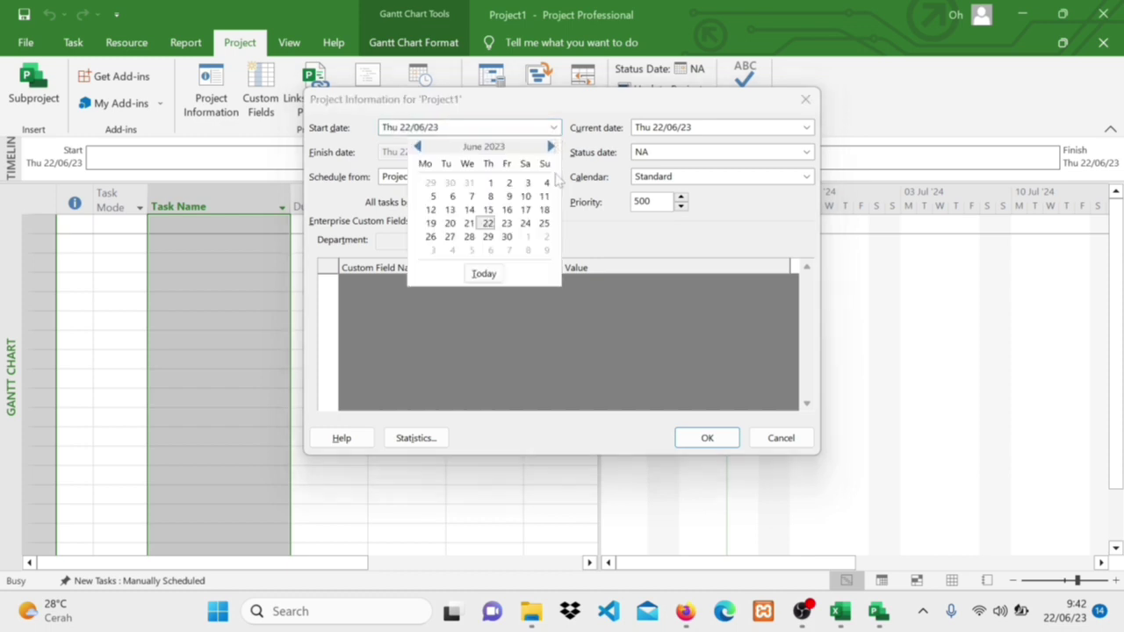
click(449, 237)
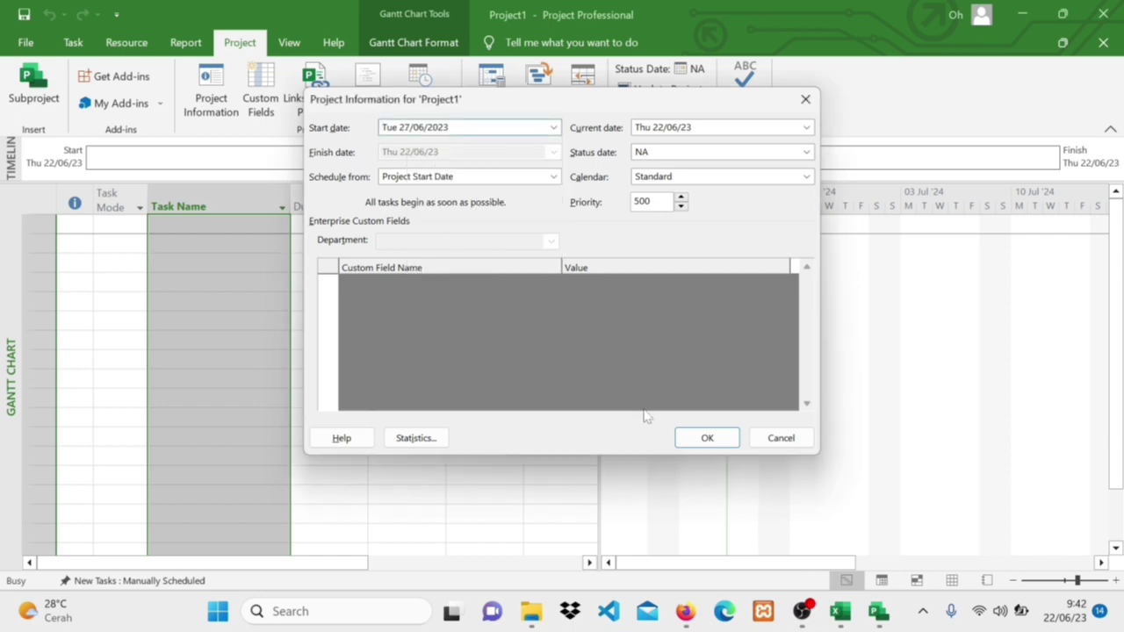
click(702, 440)
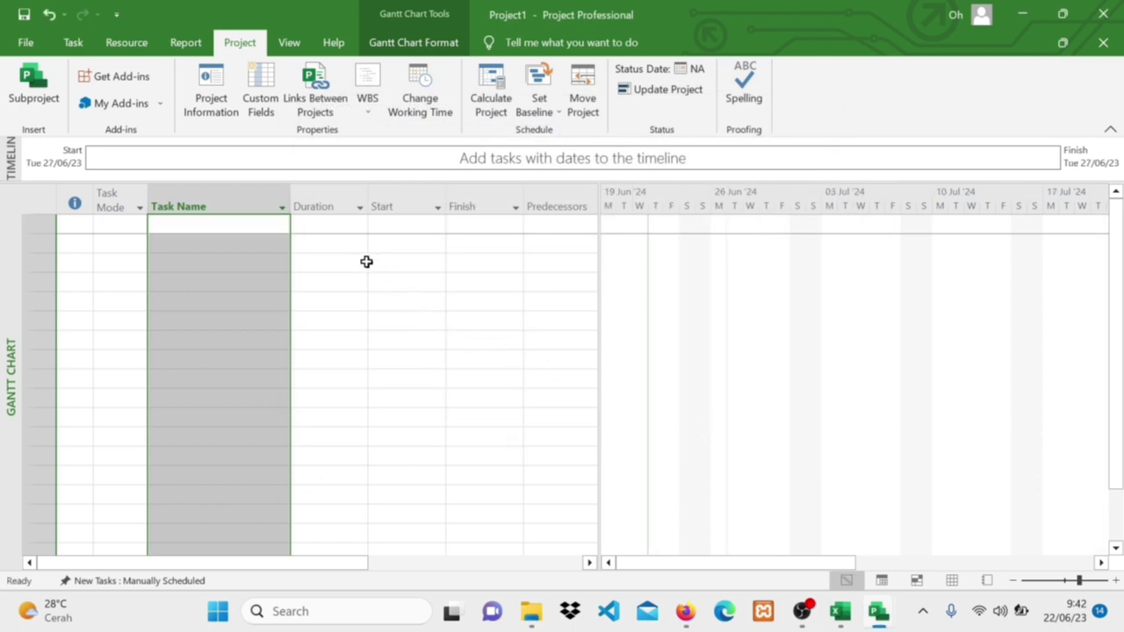
Create a new base calendar named "7 HARI KERJA" as a copy of the Standard calendar.
click(418, 113)
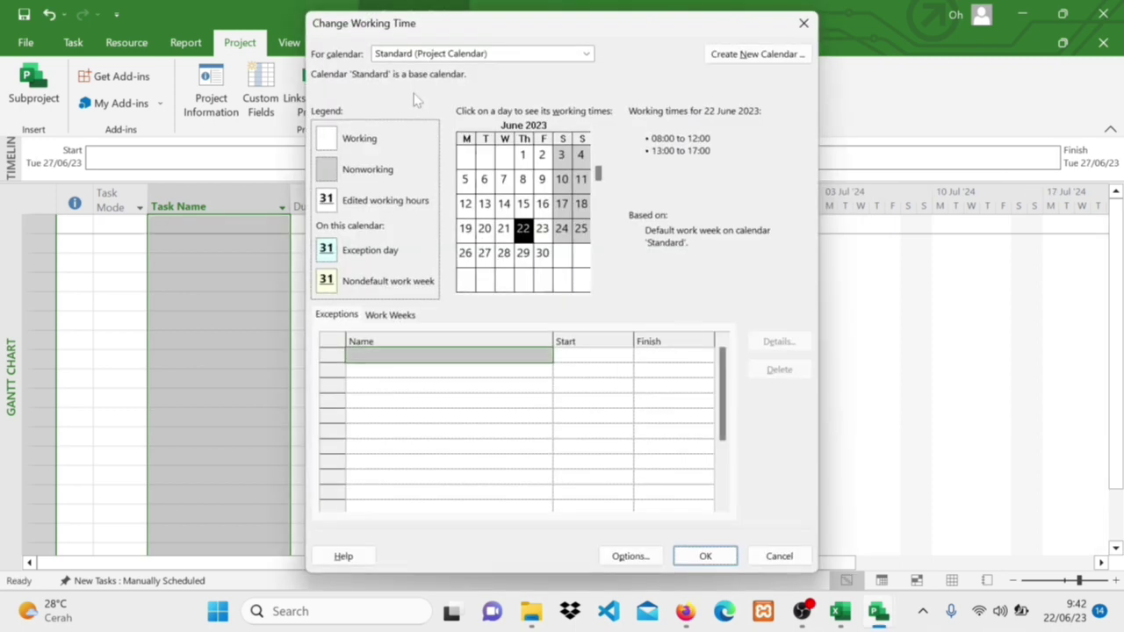
click(742, 55)
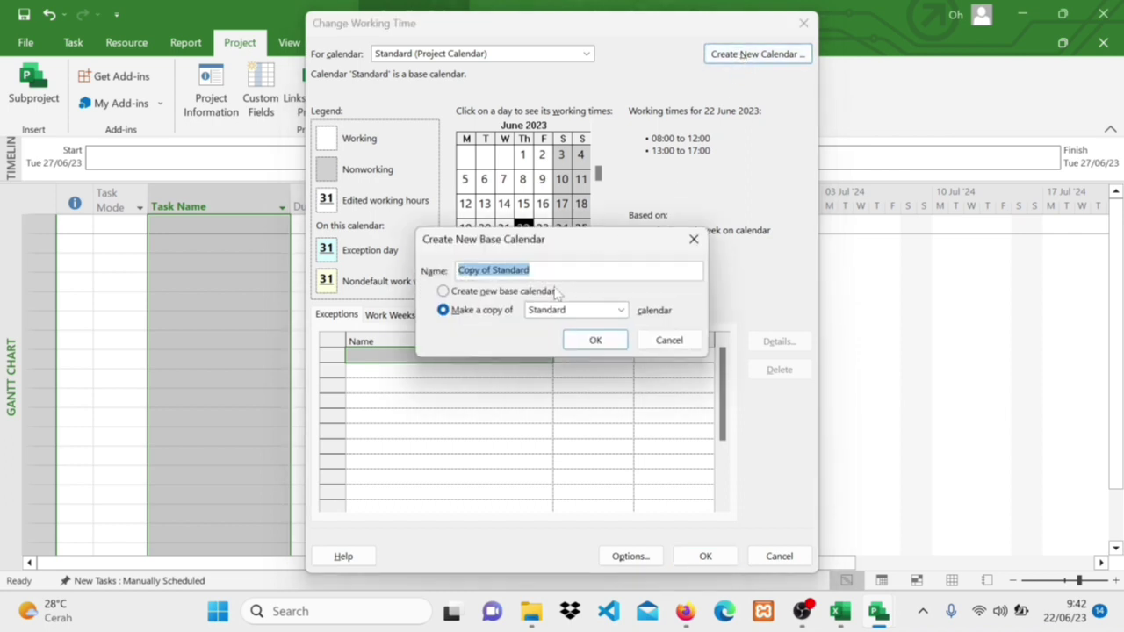
key(BackSpace)
text(7)
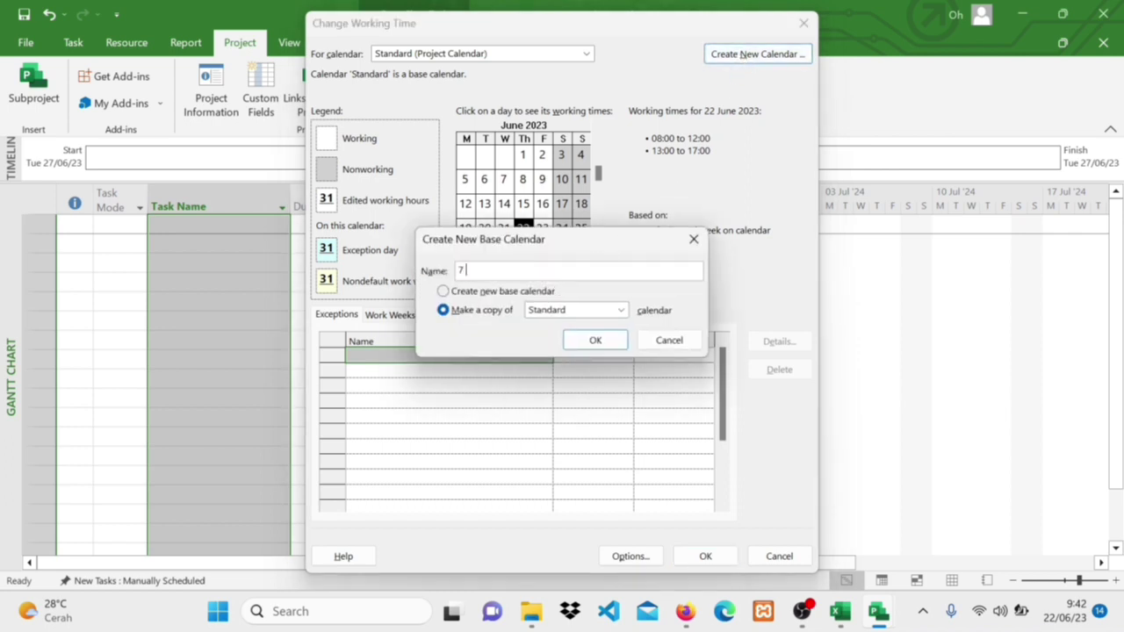
text( HARI KERK)
key(BackSpace)
text(JA)
click(581, 341)
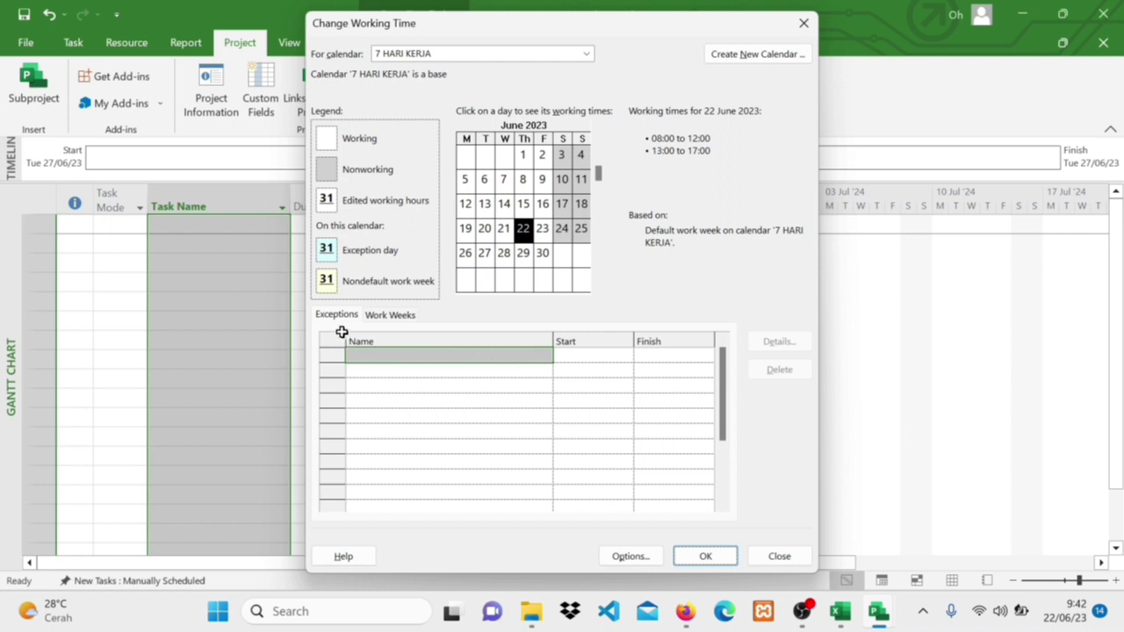
In the calendar's default work week, give Saturday and Sunday specific working times with a first period from 8:00 to 12:00.
click(391, 315)
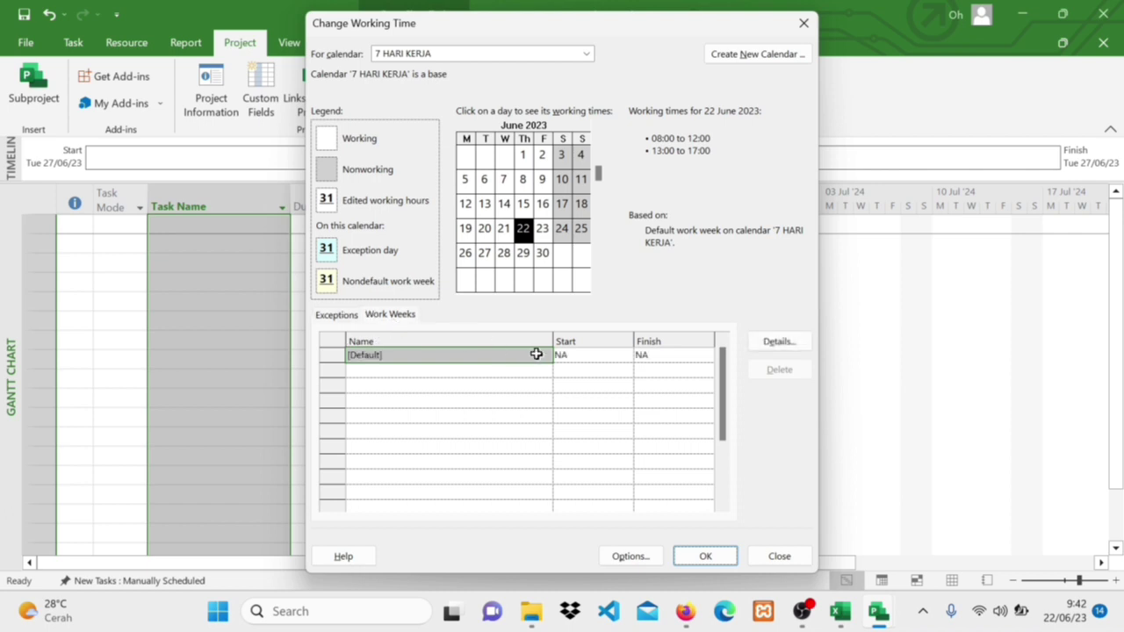
click(760, 348)
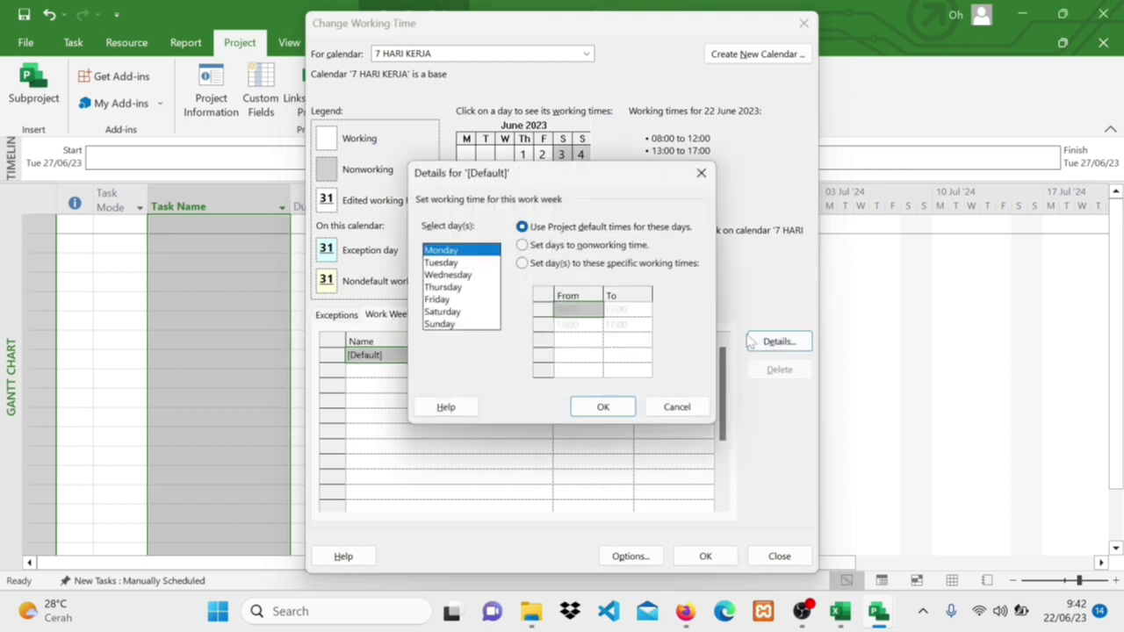
click(440, 324)
shift+click(443, 313)
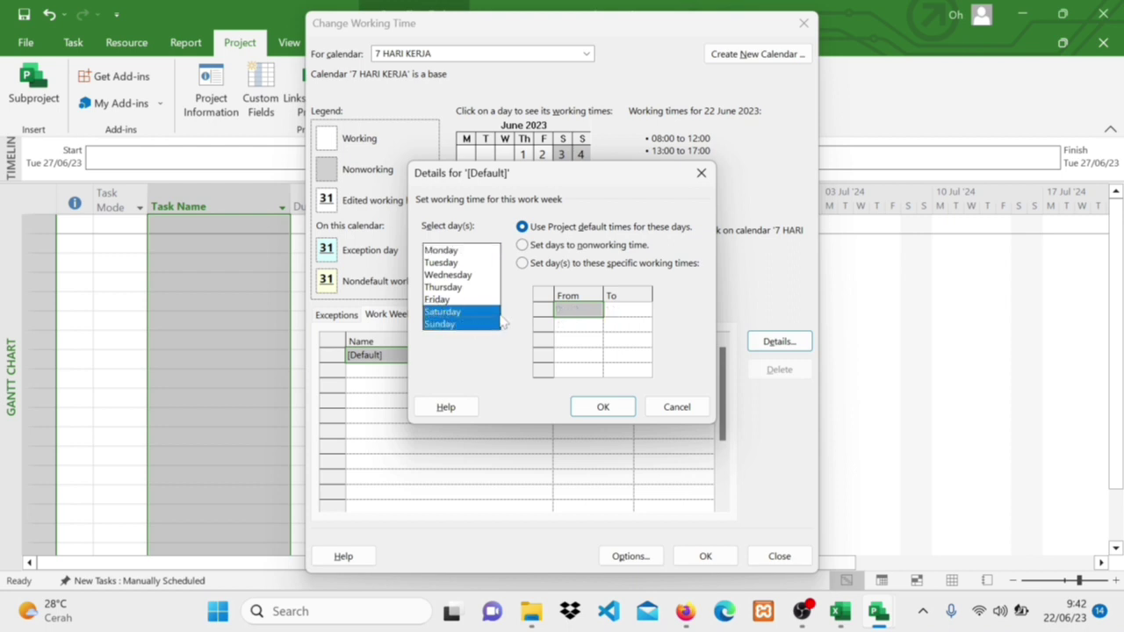
click(530, 269)
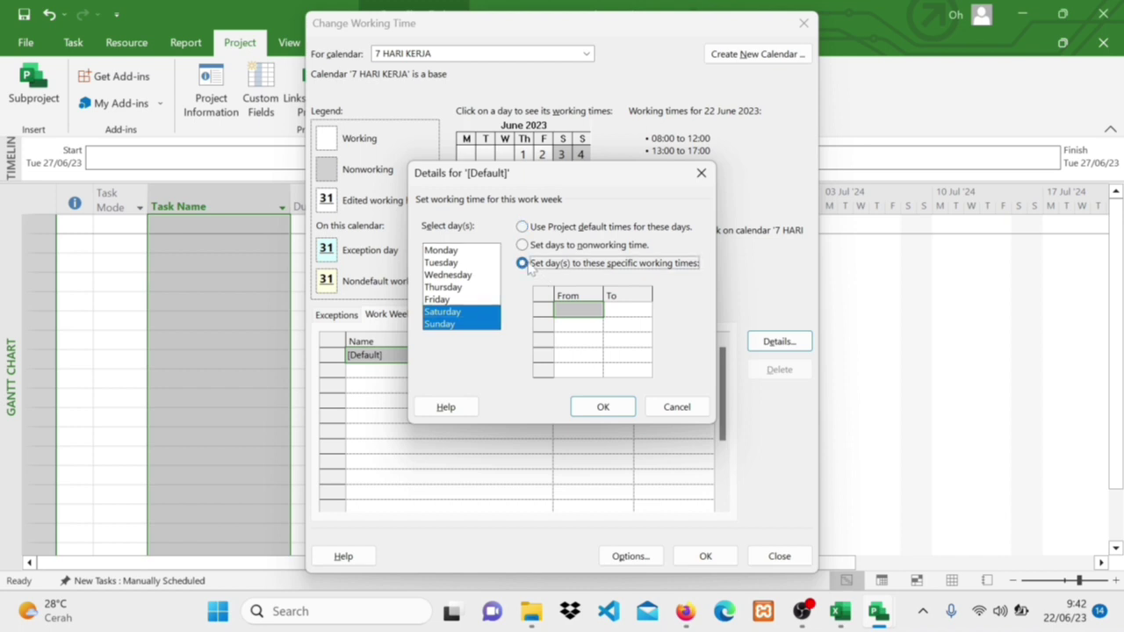
click(564, 309)
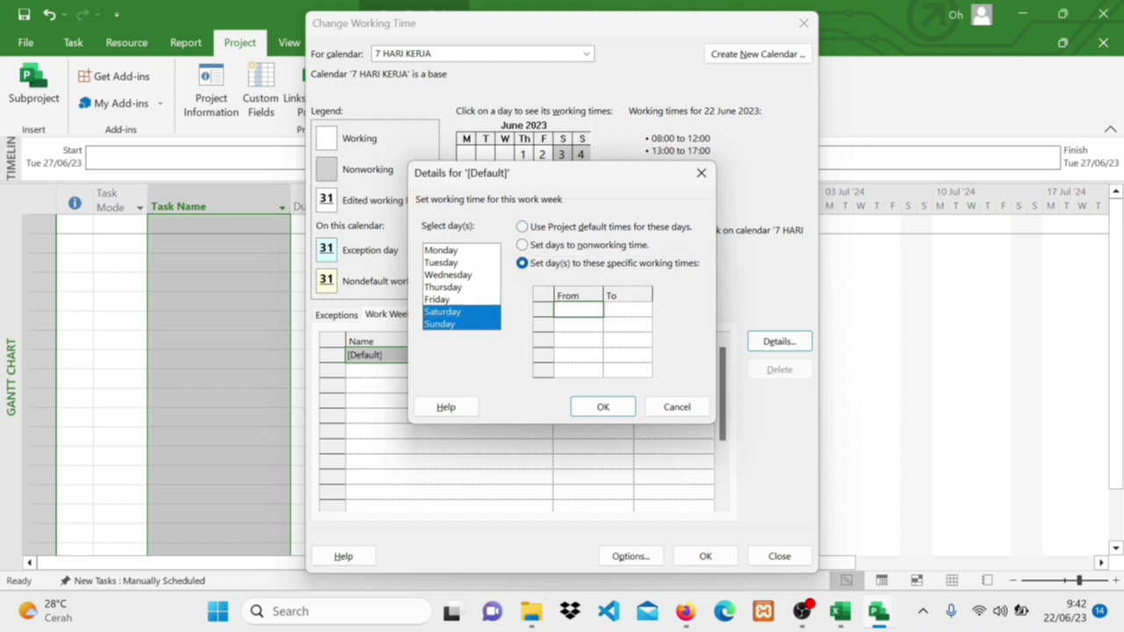
text(8)
click(623, 308)
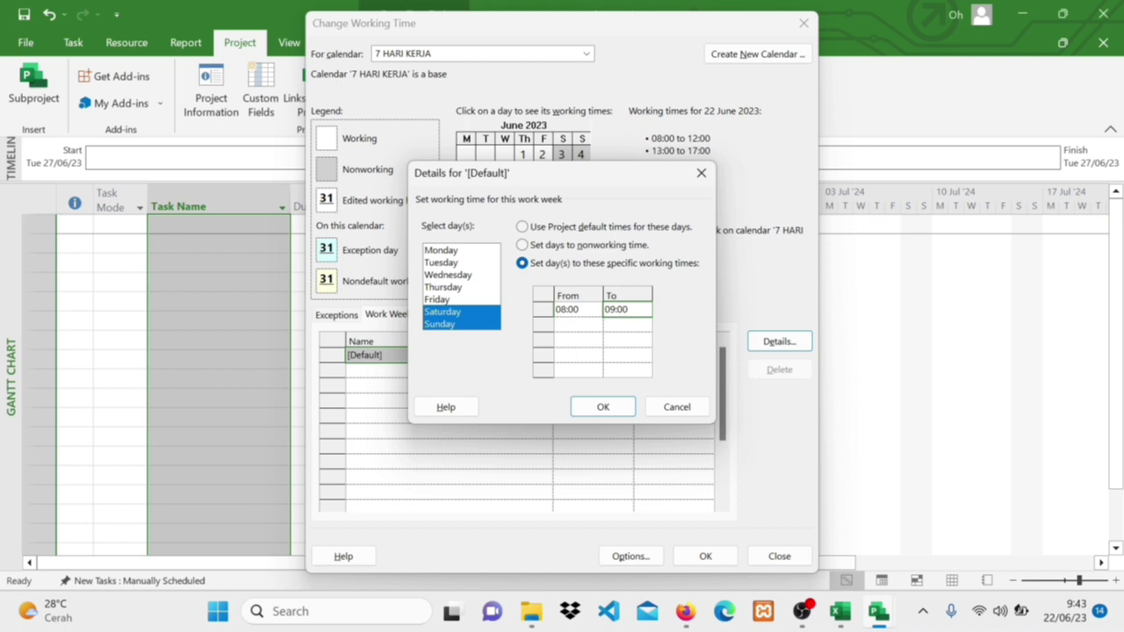
text(12)
key(Return)
Add a second Saturday and Sunday working period from 13:00 to 17:00 and apply the work week details.
click(584, 323)
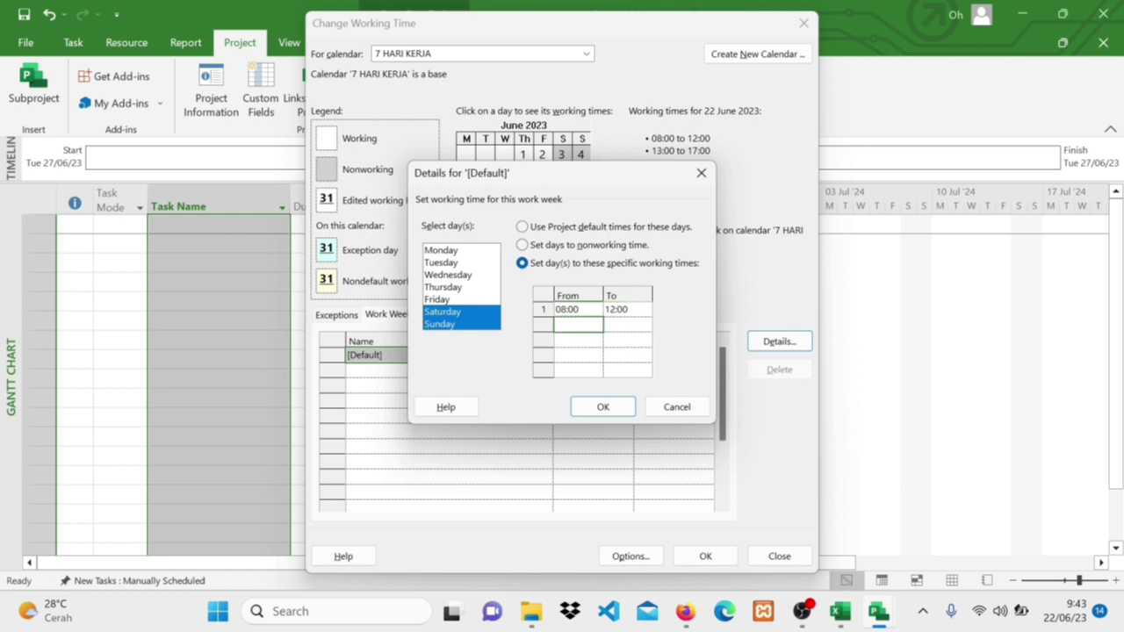
text(13)
click(620, 323)
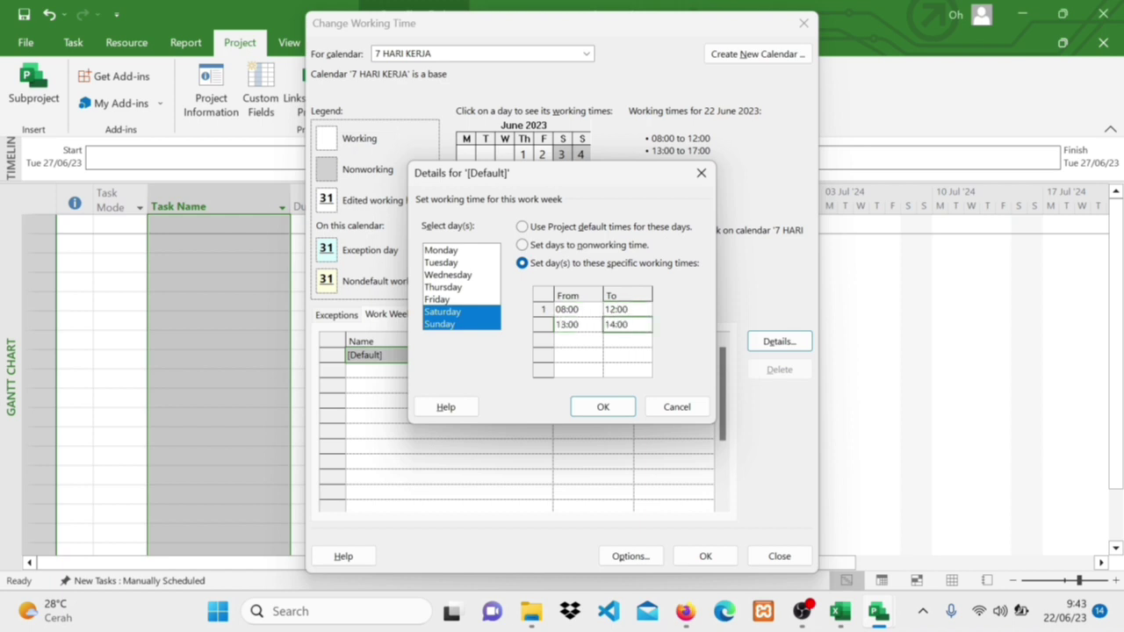
text(17)
click(689, 314)
click(603, 408)
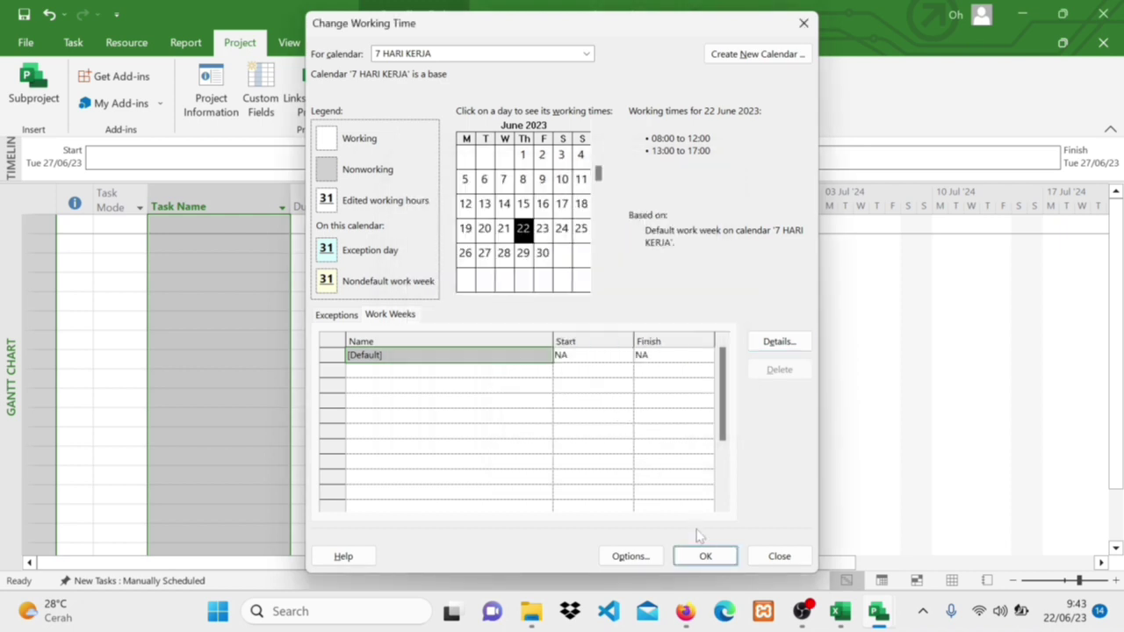
Add a calendar exception named "IDUL ADHA" starting on 29/06/2023 and save the working time changes.
click(352, 317)
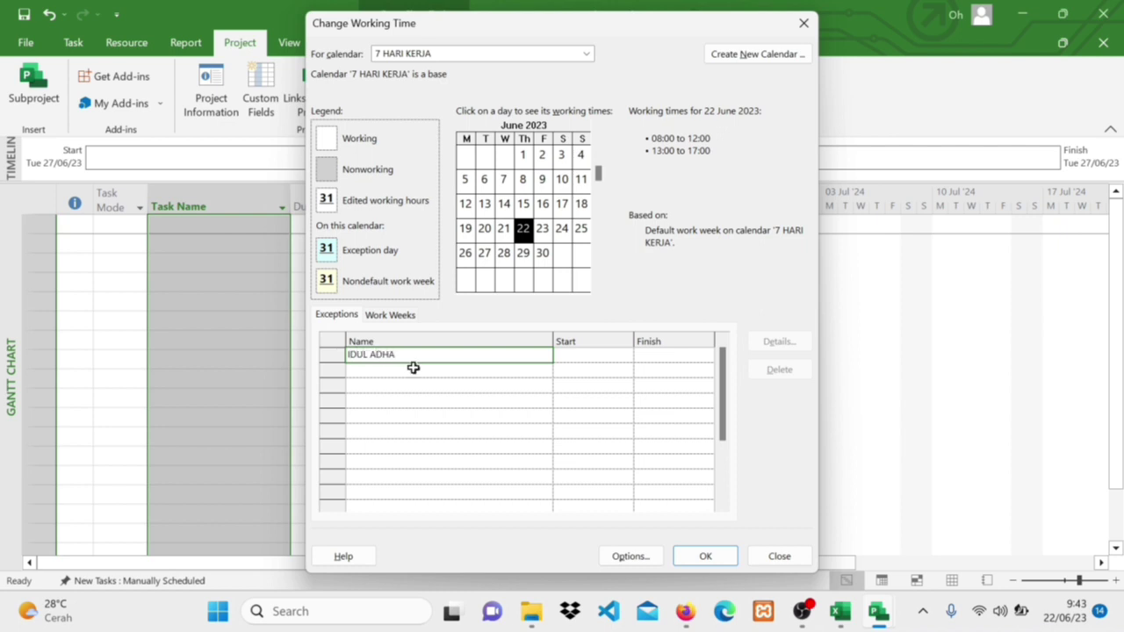
click(568, 354)
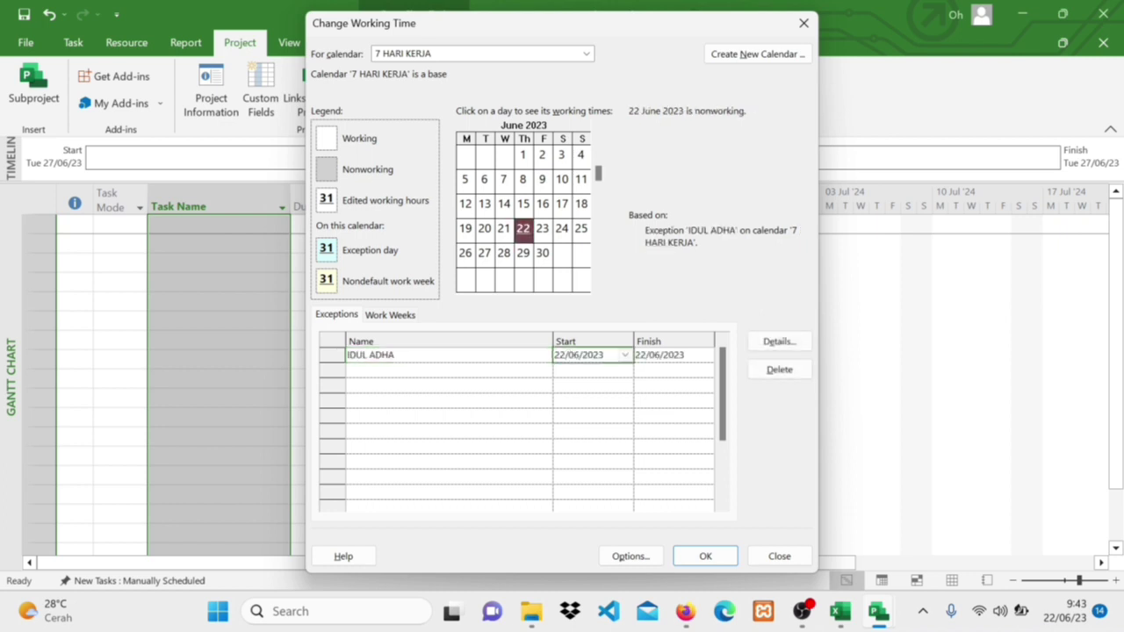
click(536, 357)
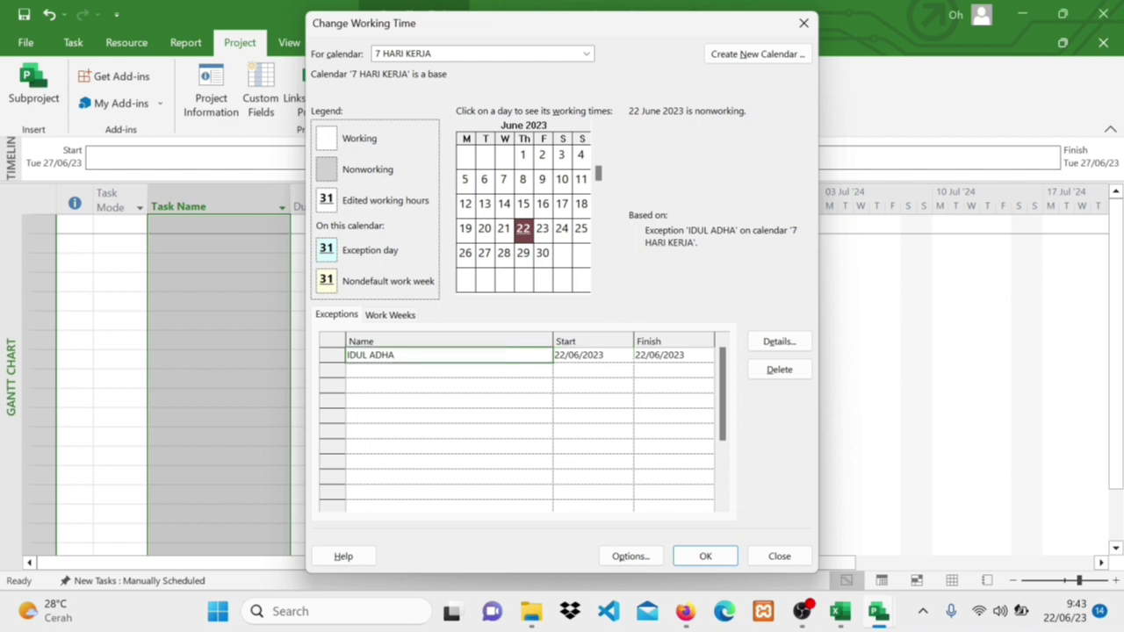
click(625, 360)
click(625, 356)
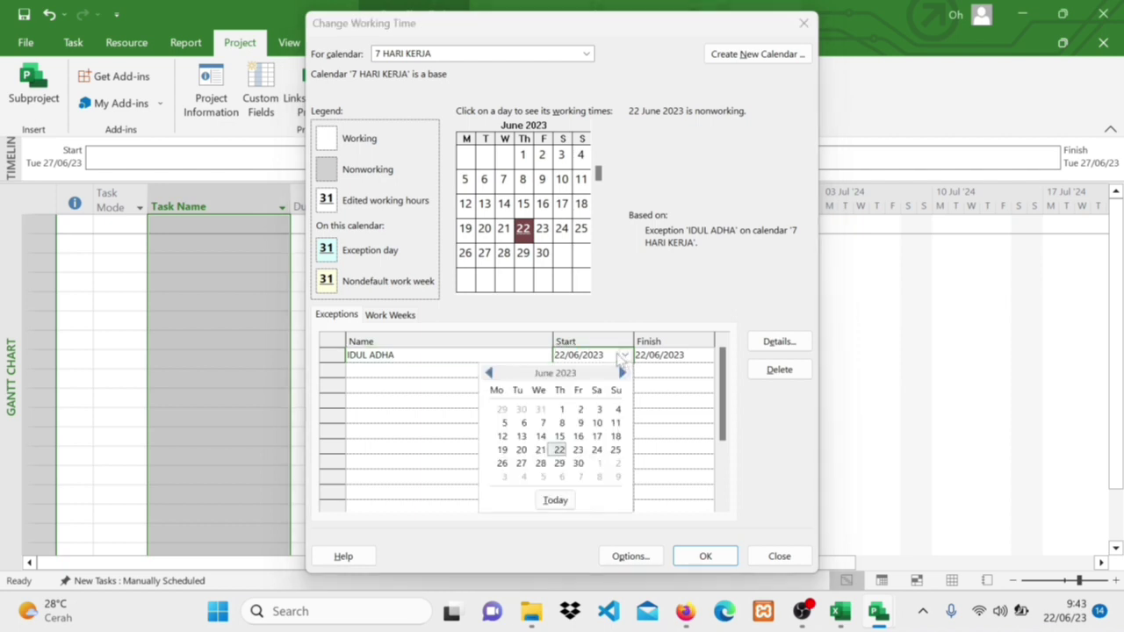
click(559, 465)
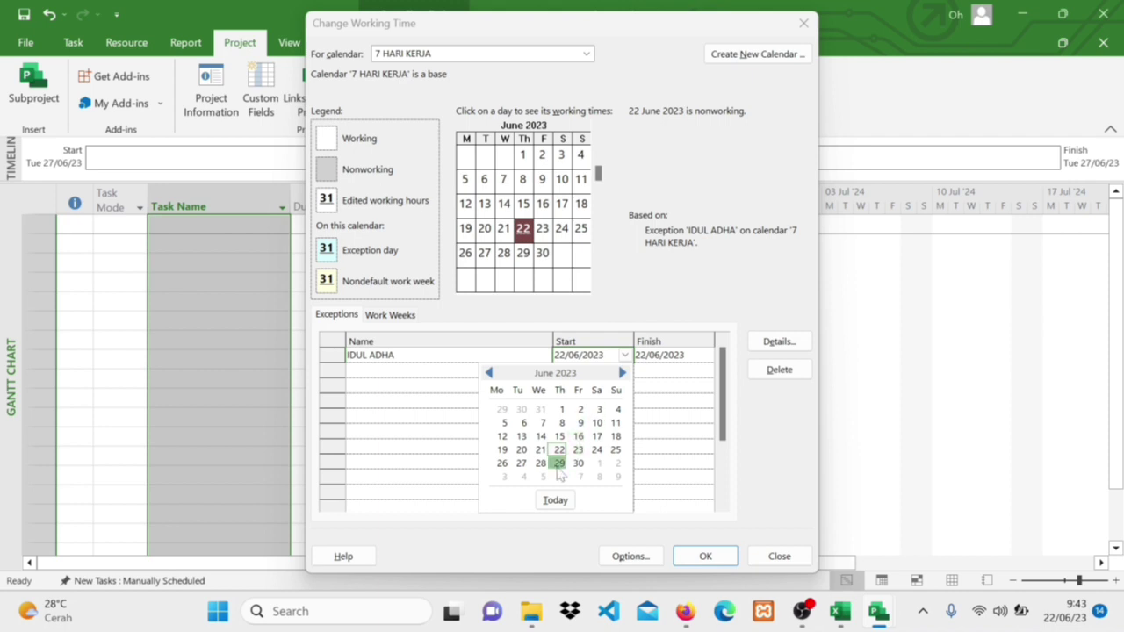
click(705, 556)
Switch to the Excel budget workbook and copy the job descriptions from PEKERJAAN PERSIAPAN through Pemasangan pondasi batu (C6:C12).
click(226, 360)
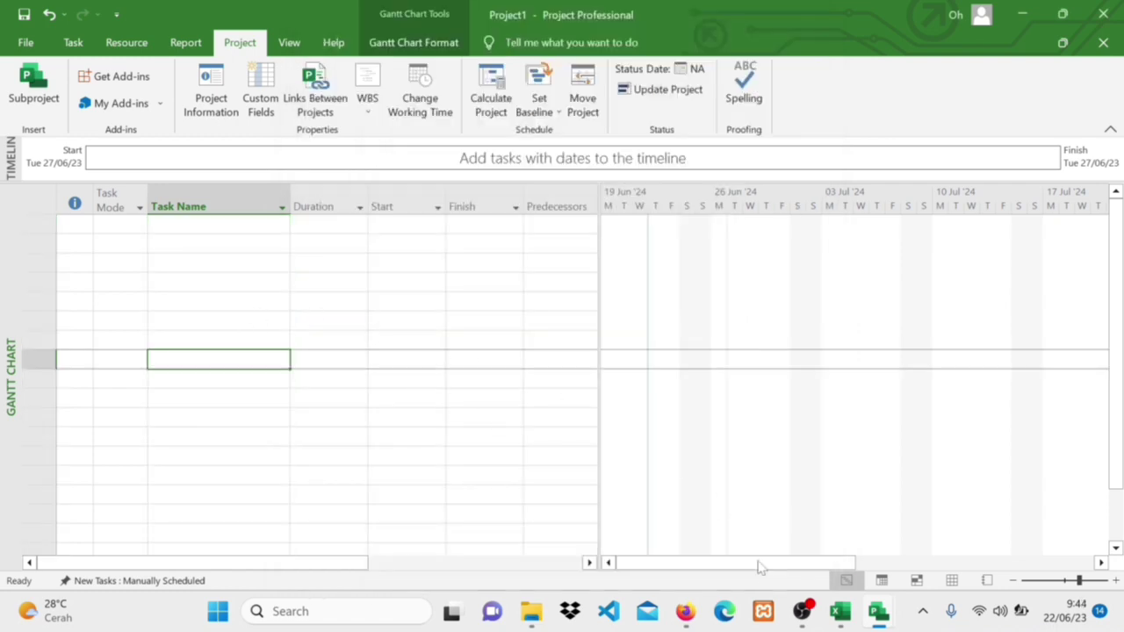
click(839, 611)
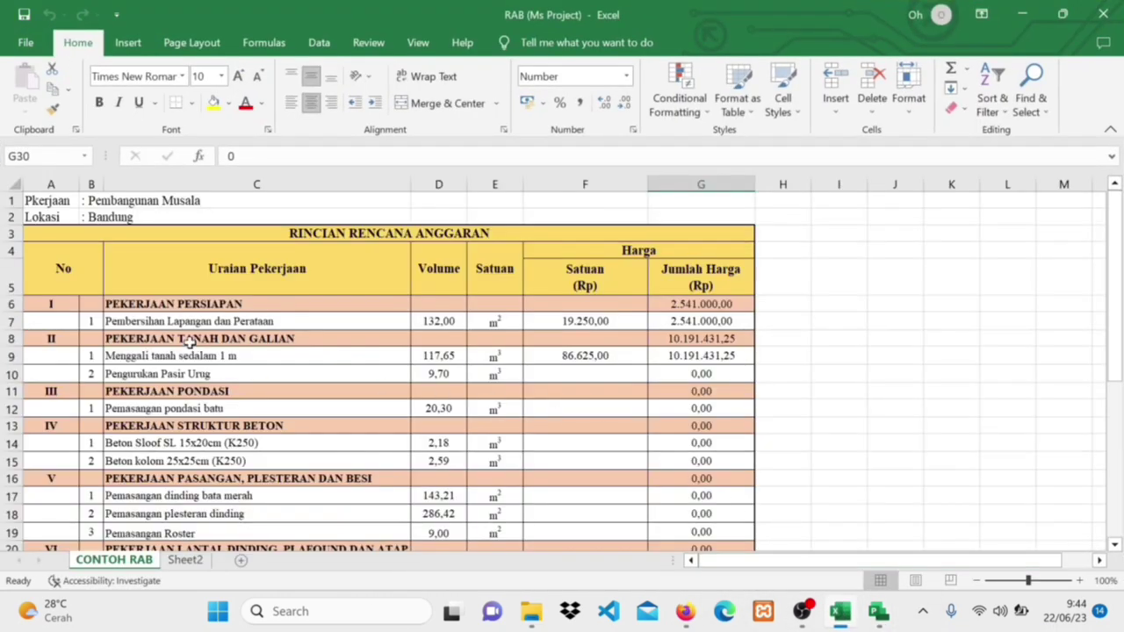
drag(166, 303, 175, 406)
key(ctrl+c)
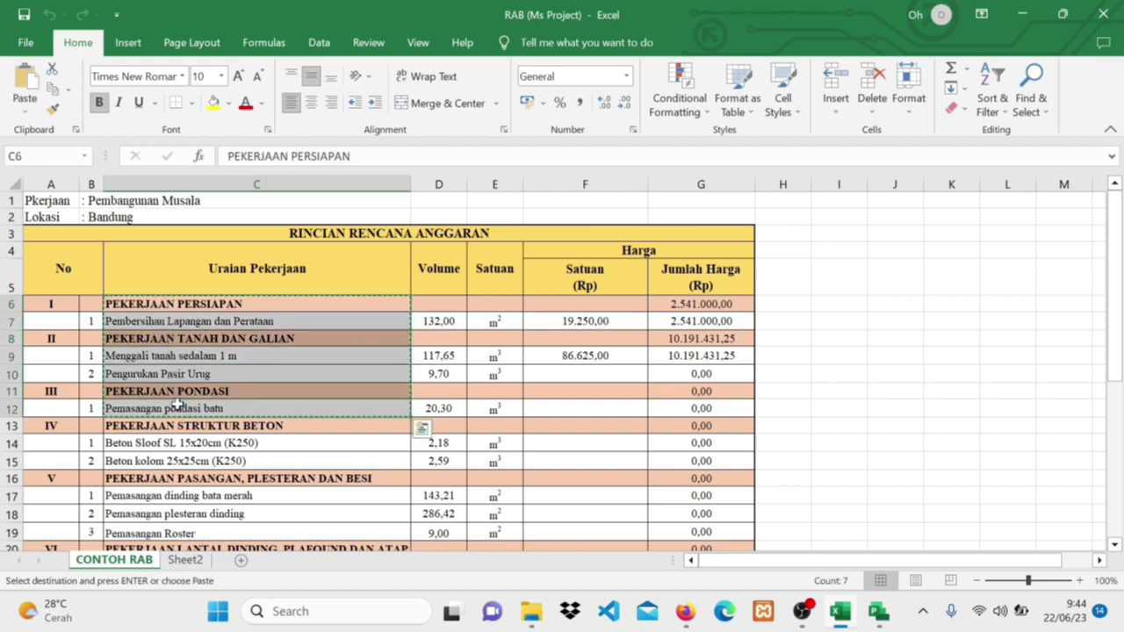
Switch to Project1 in Microsoft Project, paste the copied jobs as task names starting at row 2, and widen the Task Name column.
mouse_move(878, 611)
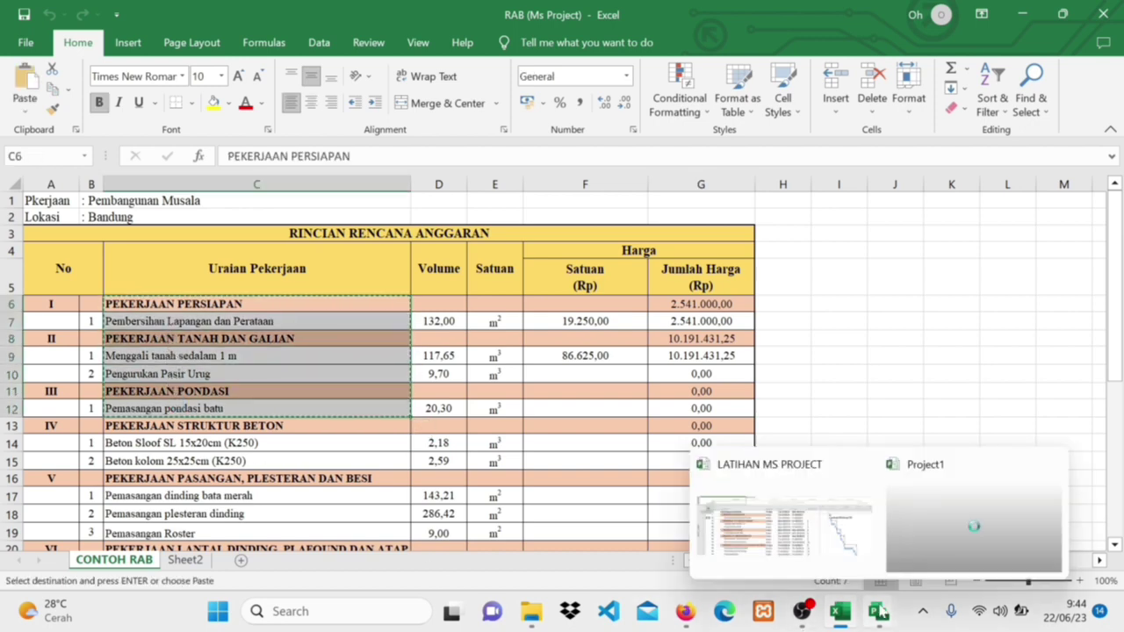
click(961, 527)
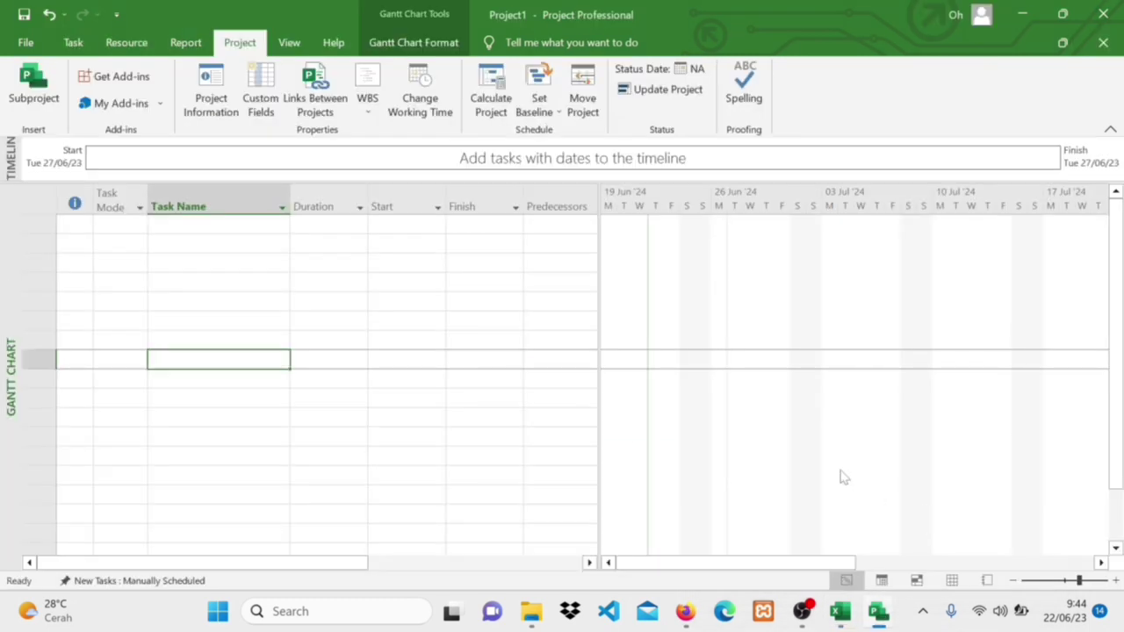
click(203, 244)
key(ctrl+v)
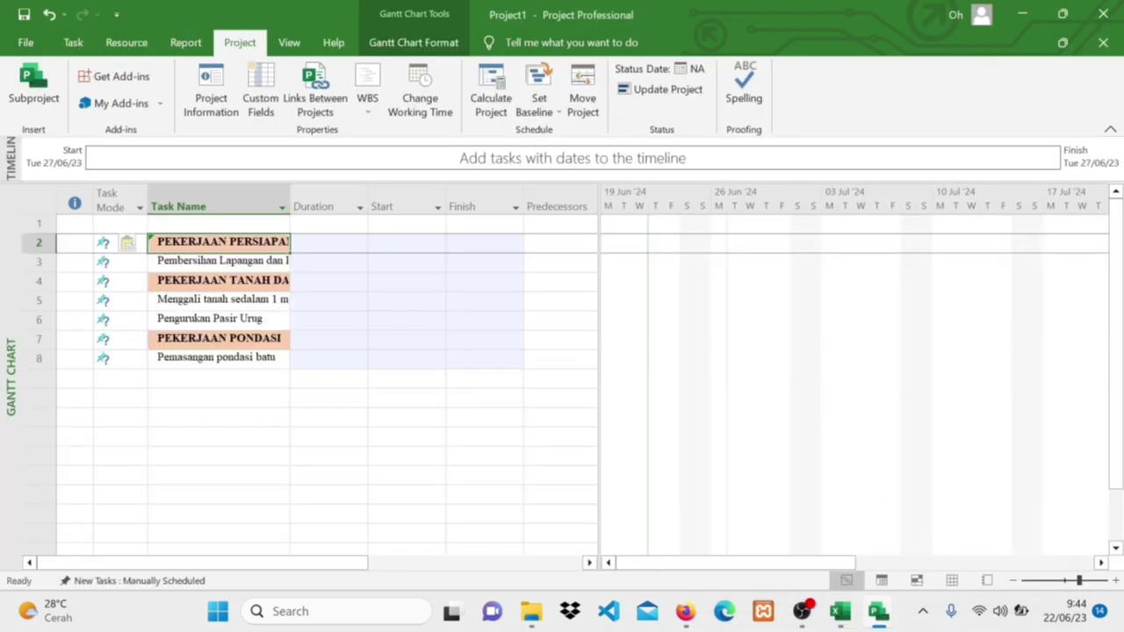
drag(292, 195, 307, 196)
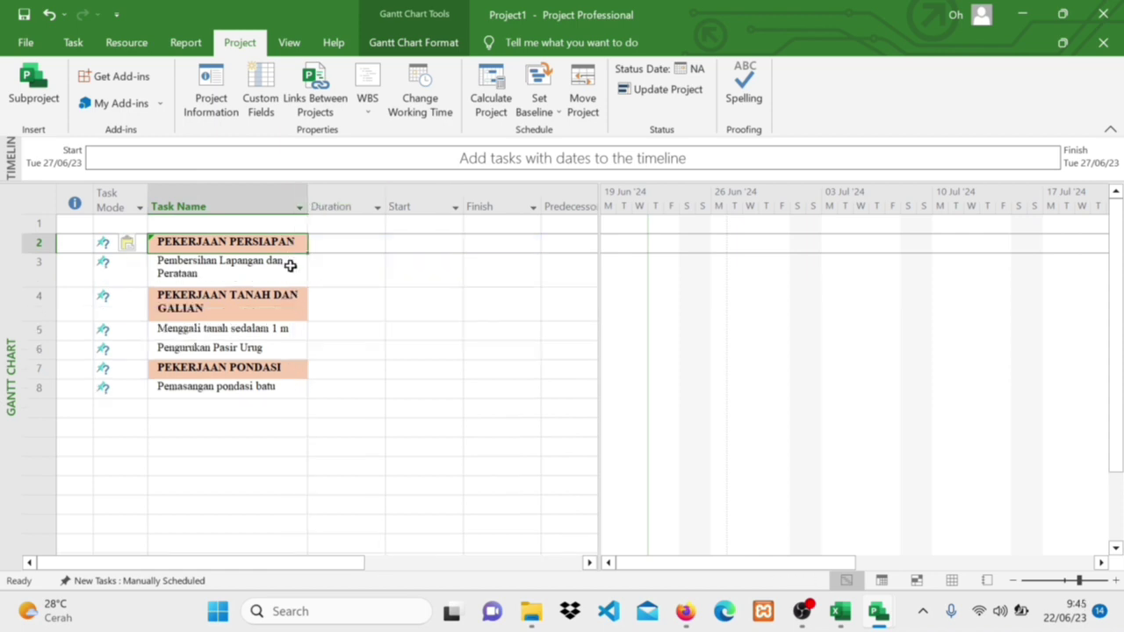
Indent Pembersihan Lapangan dan Perataan, Menggali tanah sedalam 1 m, Pengurukan Pasir Urug and Pemasangan pondasi batu as subtasks of their headings.
click(244, 274)
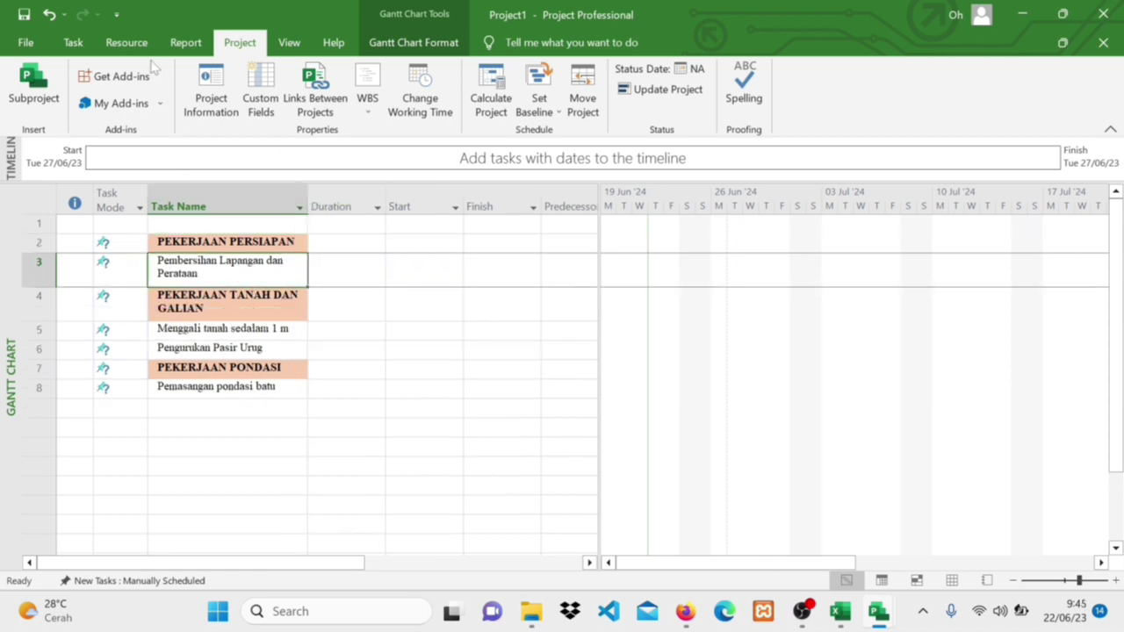
click(73, 43)
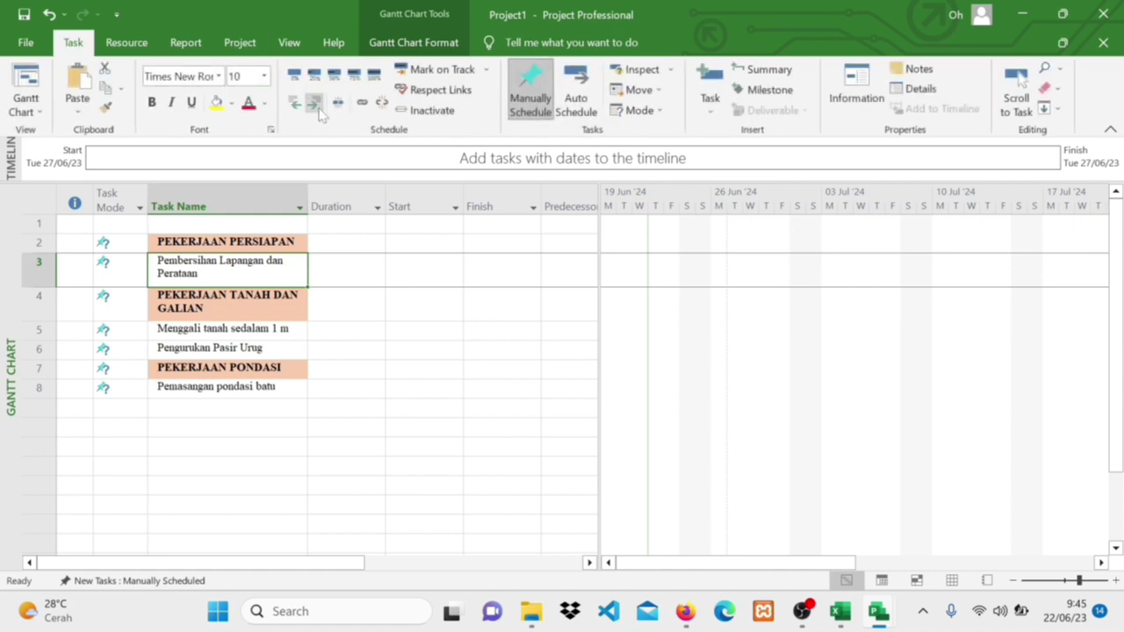
click(313, 102)
drag(286, 352, 281, 324)
click(314, 102)
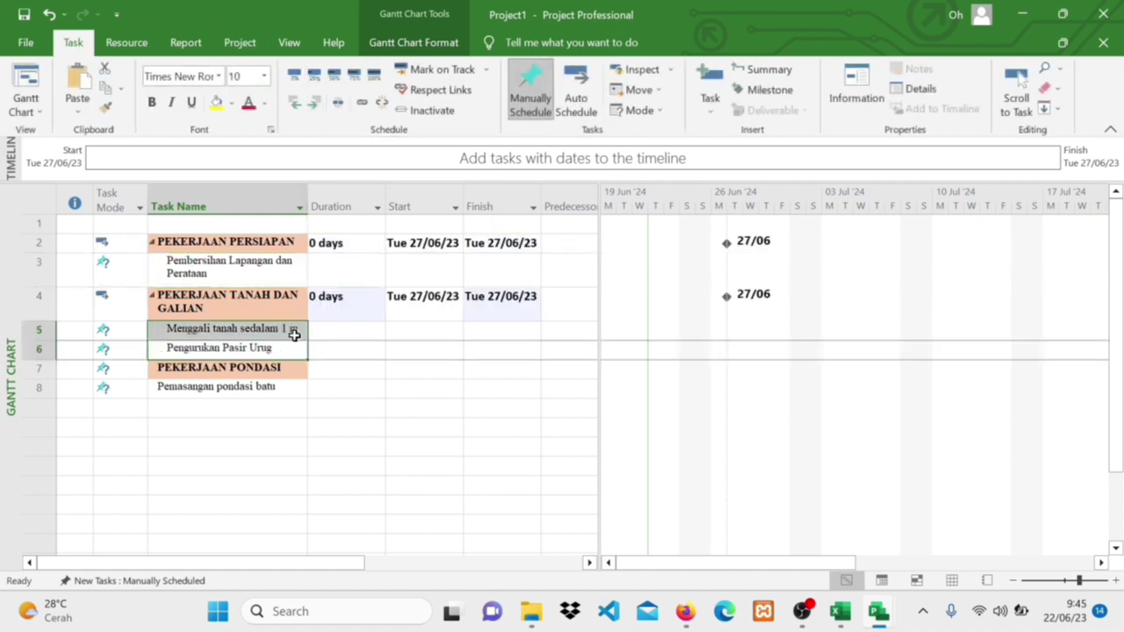
click(269, 389)
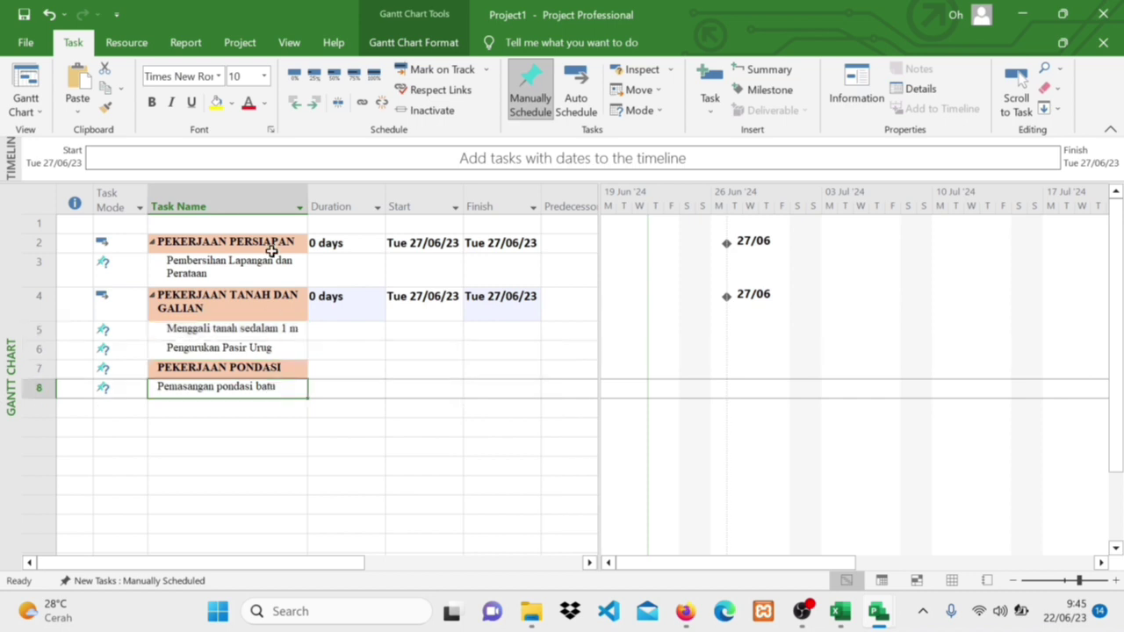
click(313, 103)
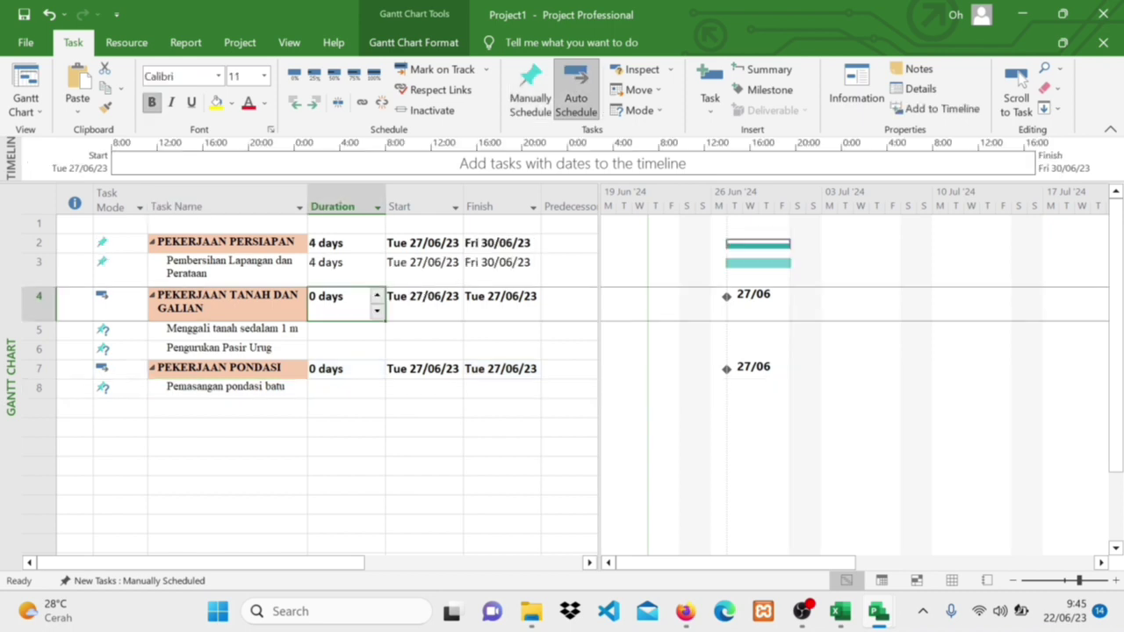
Give PEKERJAAN TANAH DAN GALIAN a duration of 10 days and a start date of 01/06/23.
click(339, 330)
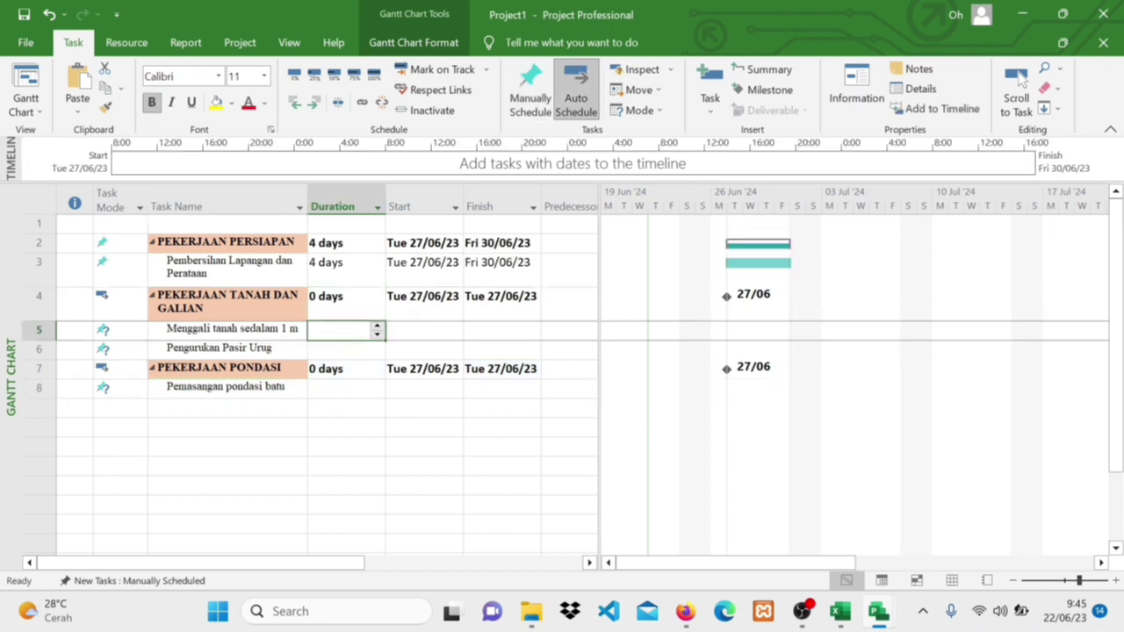
click(339, 303)
text(10)
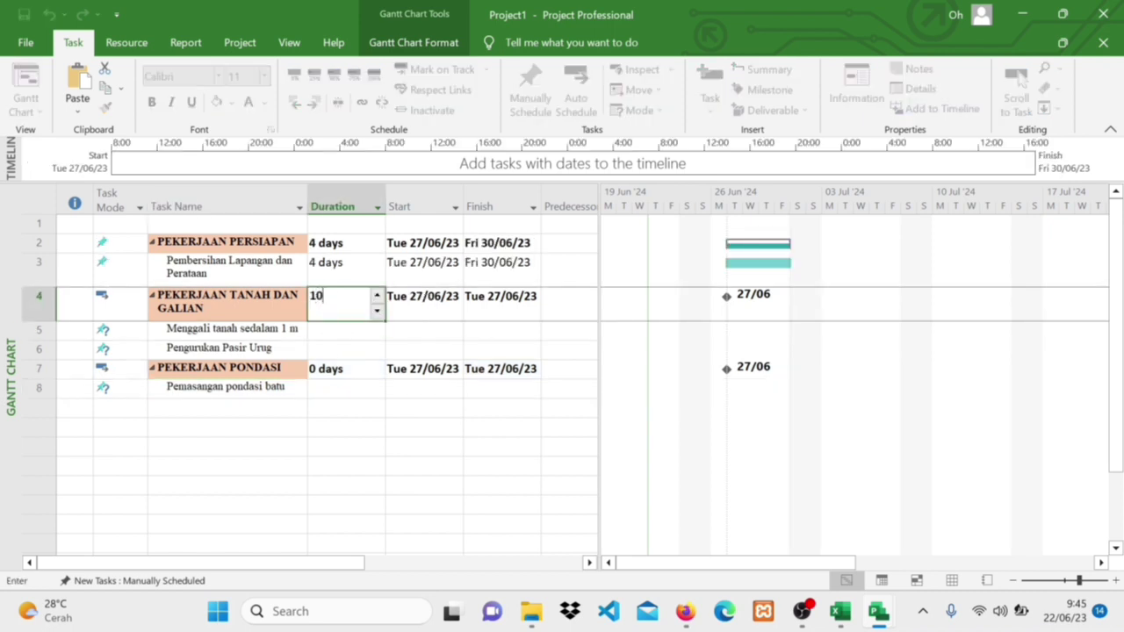
click(415, 304)
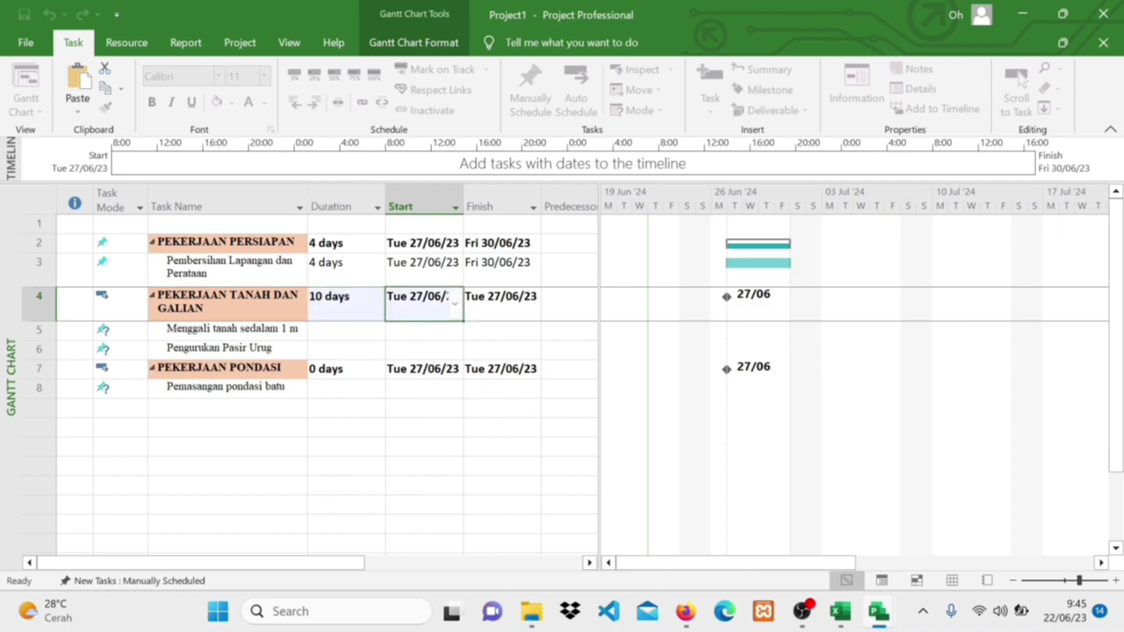
click(454, 302)
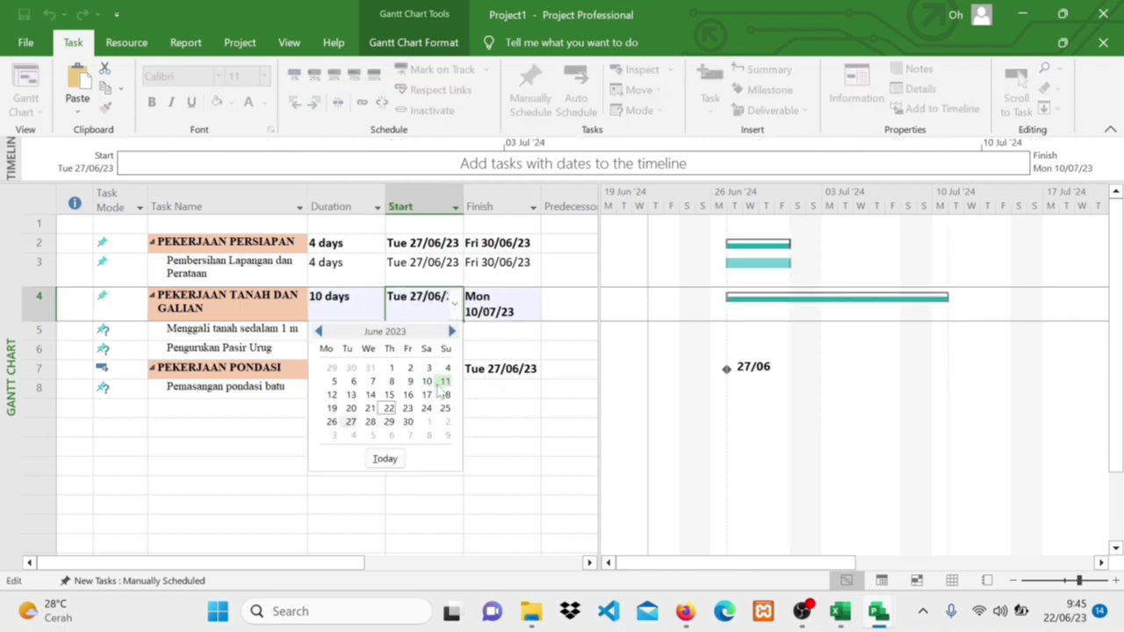
click(391, 368)
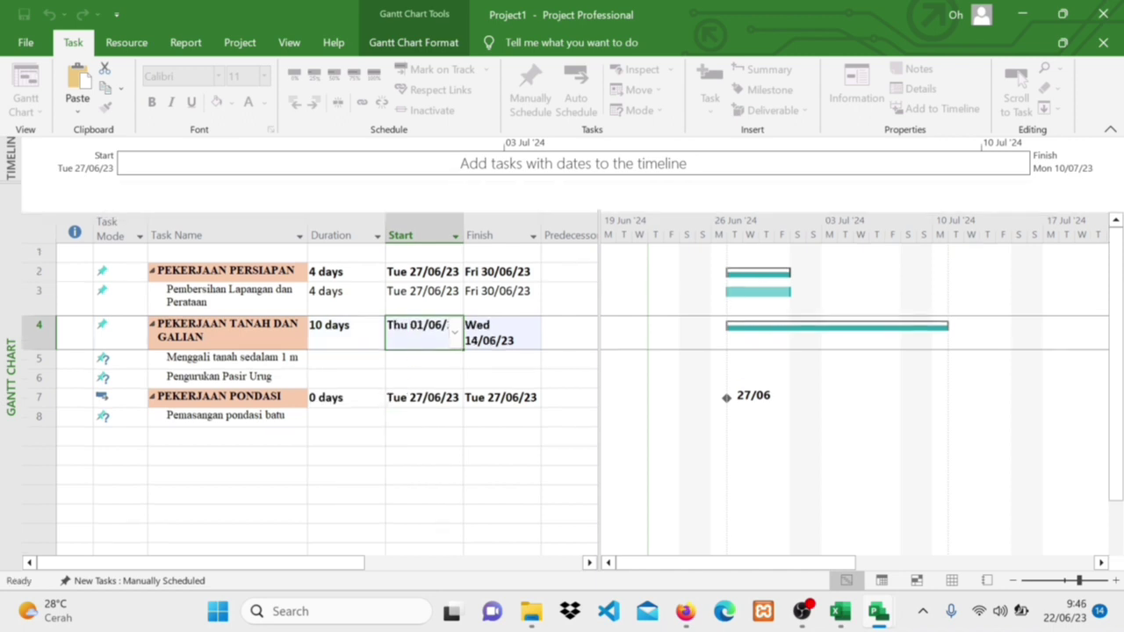
Set the finish date of PEKERJAAN TANAH DAN GALIAN to 13/06/23.
click(489, 338)
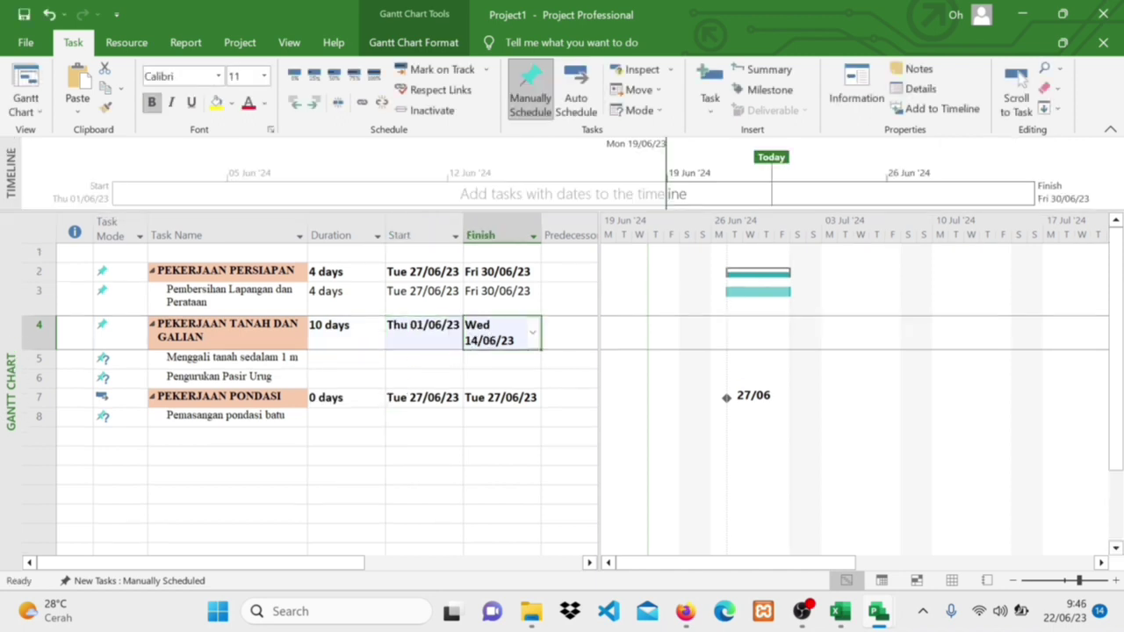
click(531, 334)
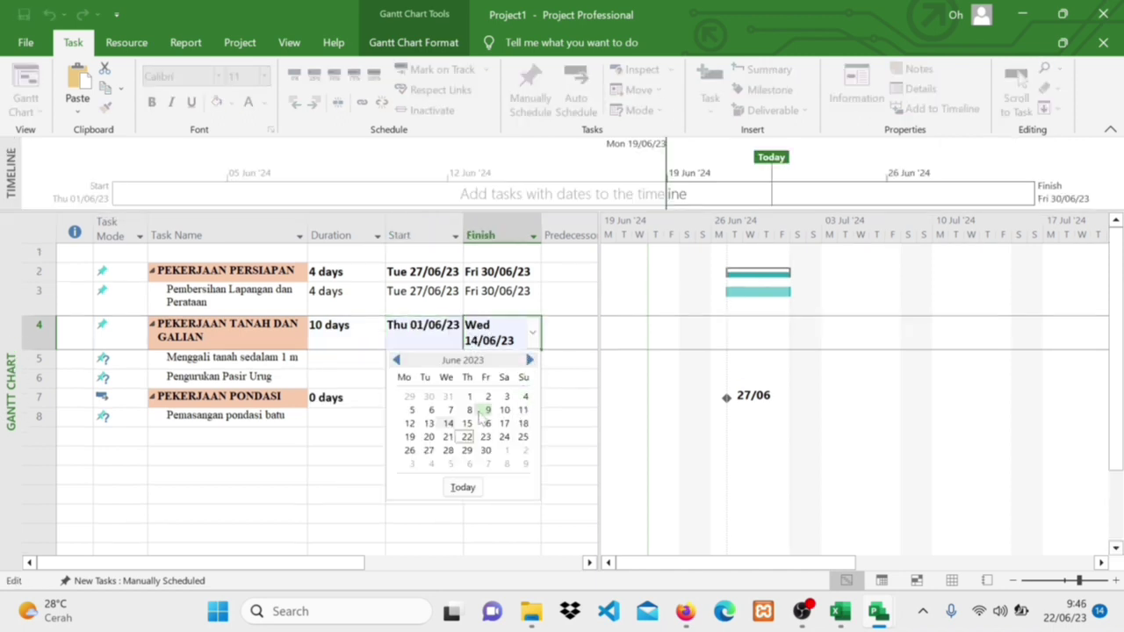
click(428, 424)
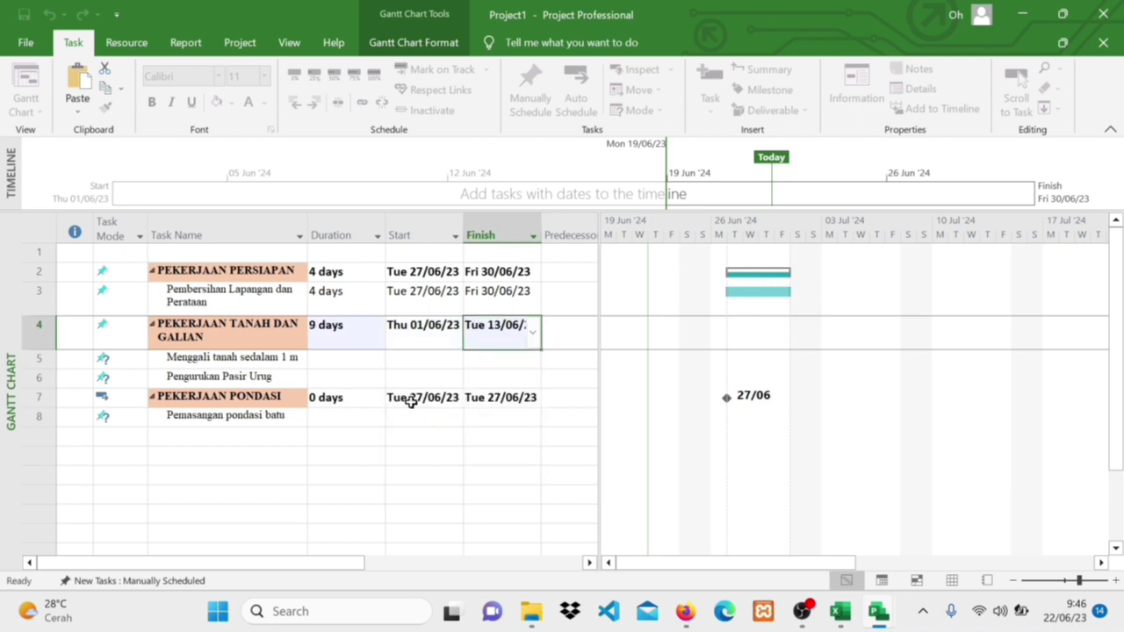
Give the subtask Menggali tanah sedalam 1 m a duration of 7 days and a start date of 01/06/23.
click(354, 364)
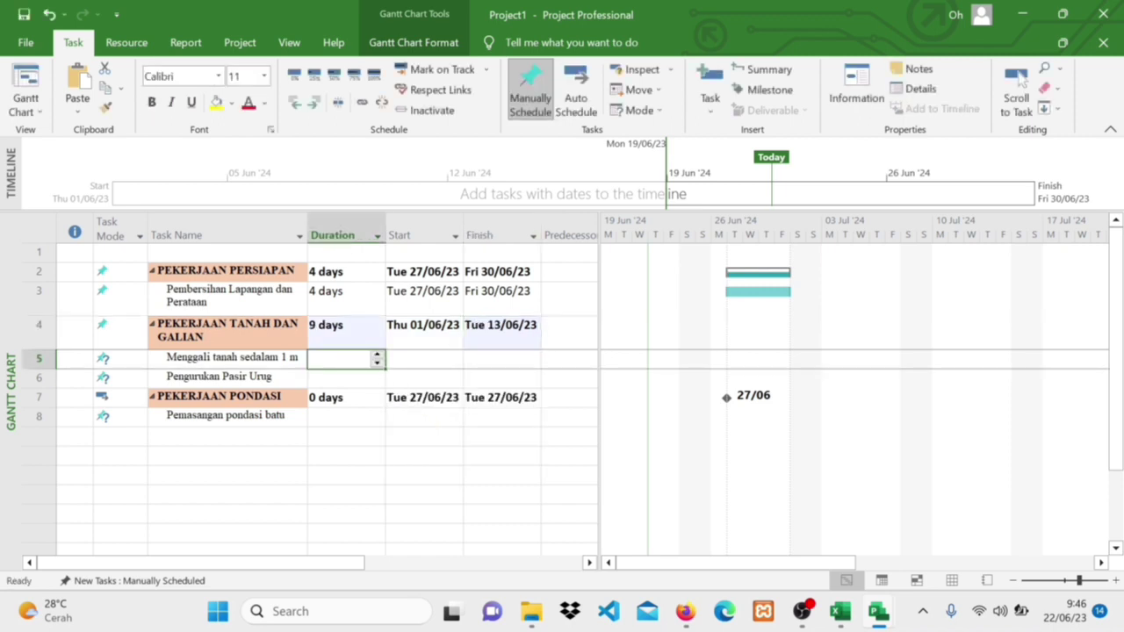
click(395, 359)
click(356, 359)
text(7)
click(415, 377)
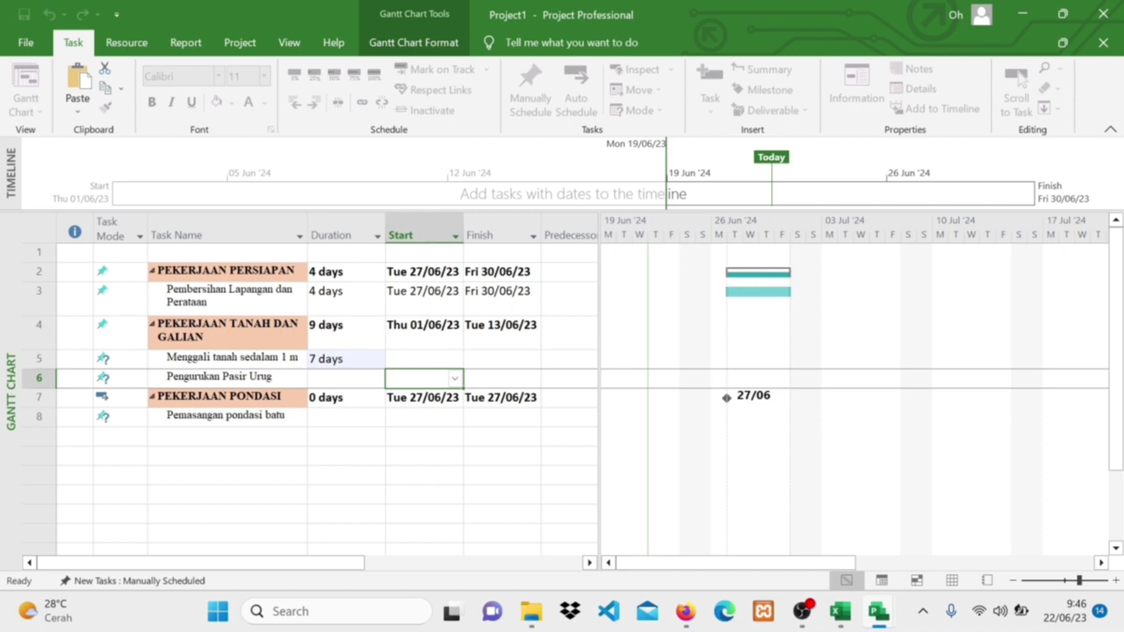
click(358, 375)
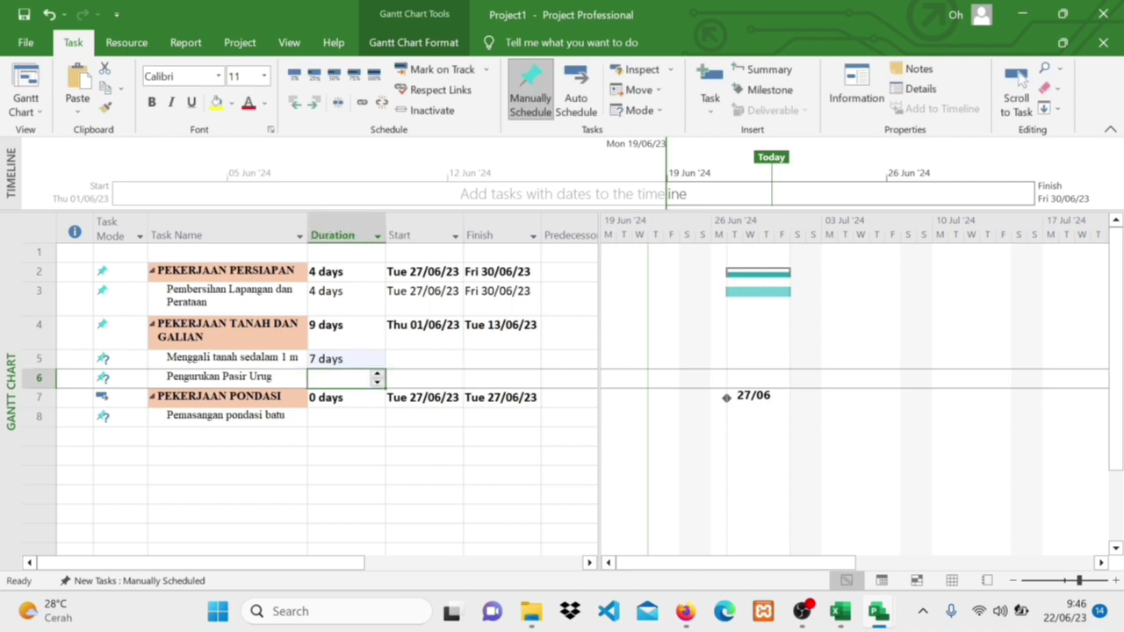
click(406, 355)
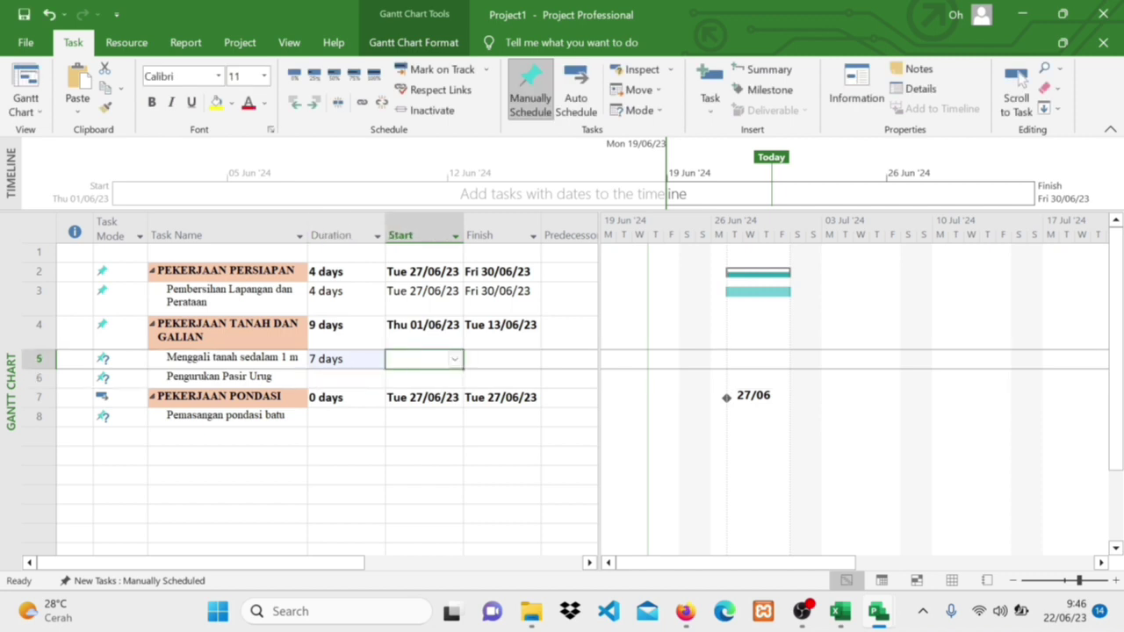
click(454, 360)
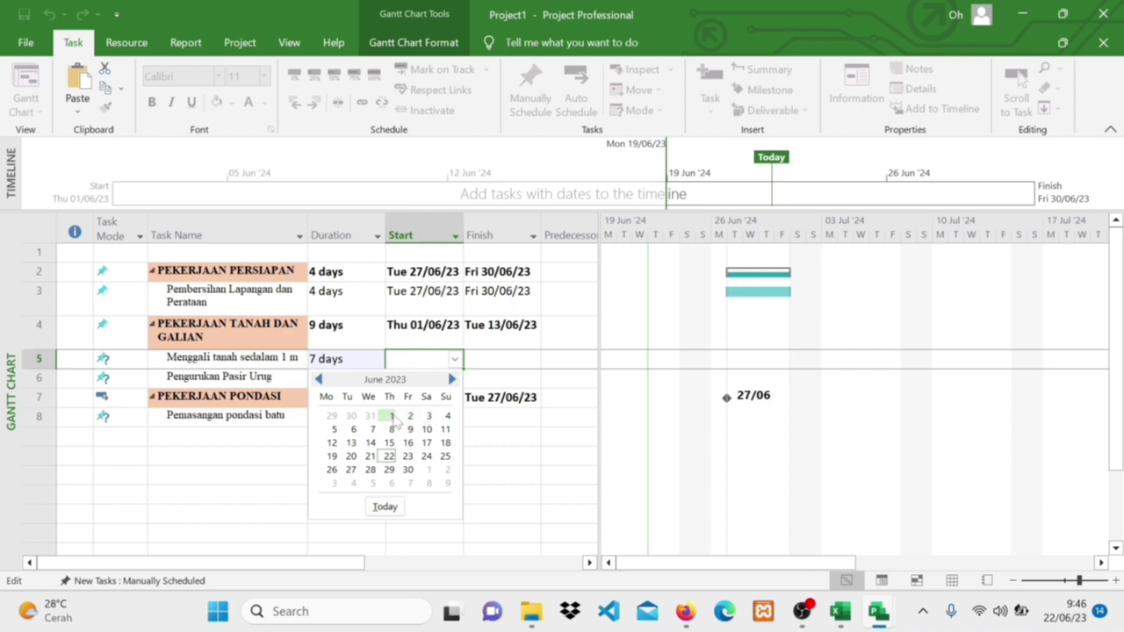
click(392, 416)
Give the subtask Pengurukan Pasir Urug a duration of 3 days and a start date of 11/06/23.
click(359, 380)
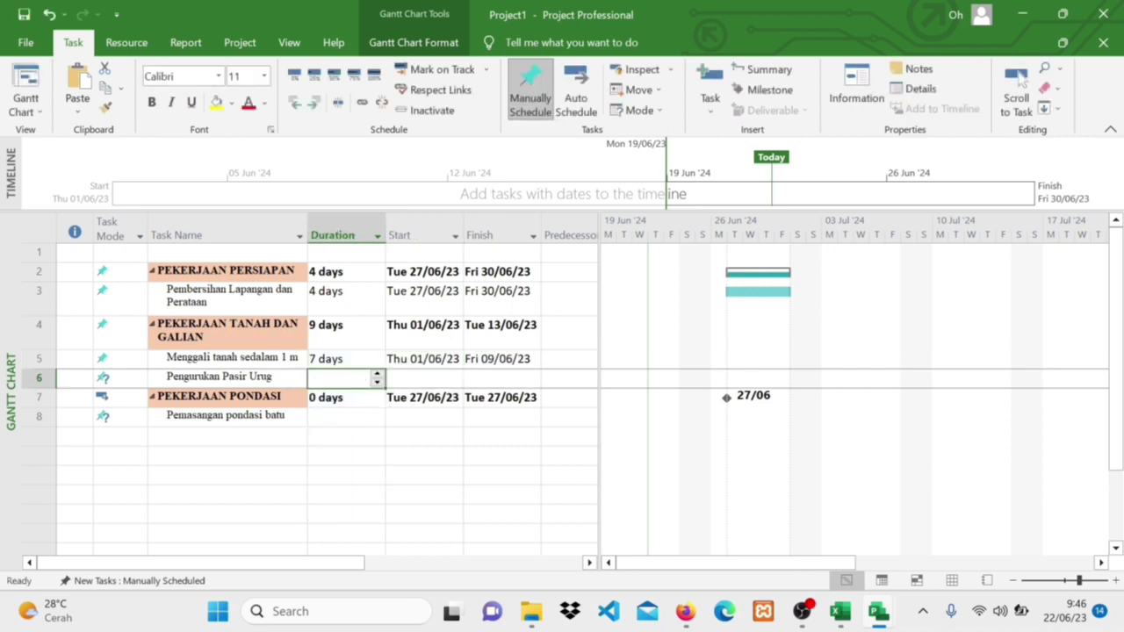
text(3)
click(395, 380)
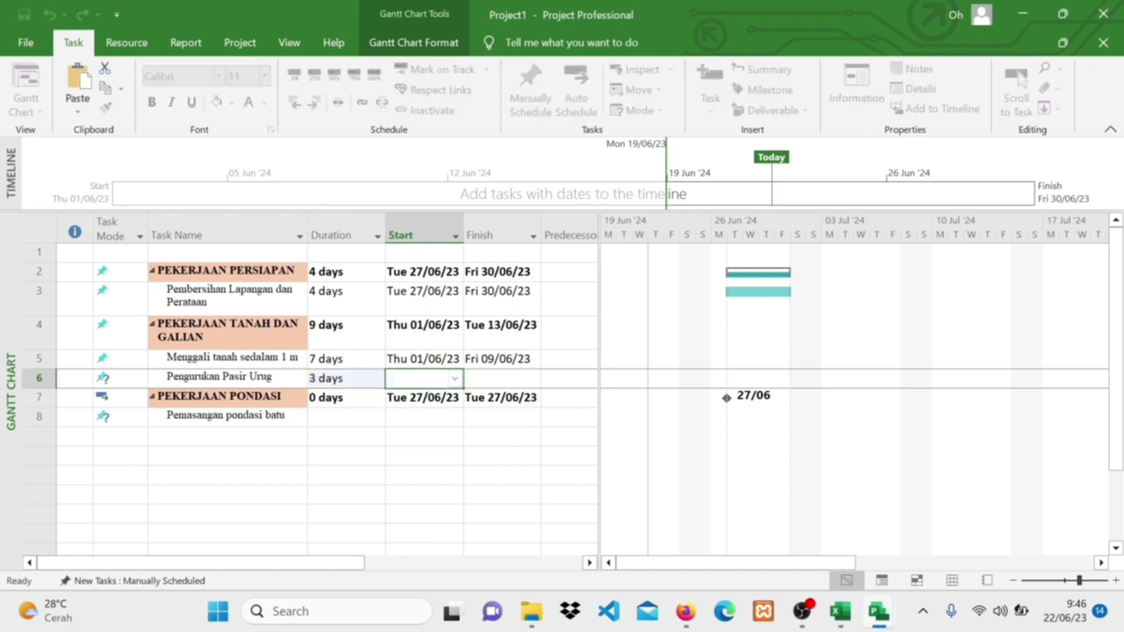
click(453, 380)
click(444, 450)
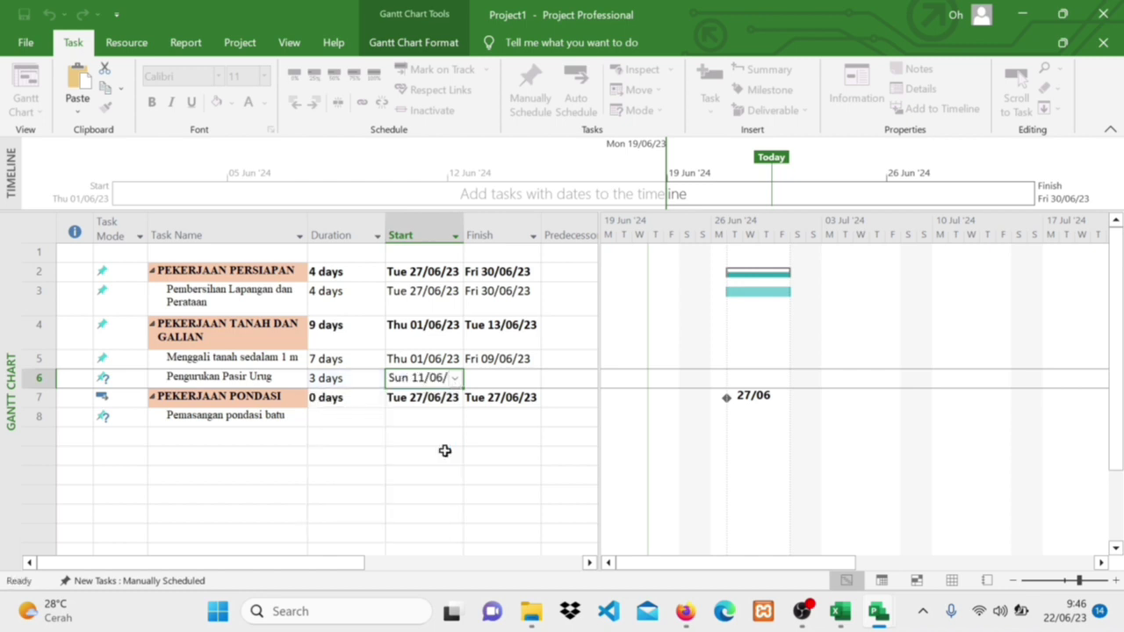
Set the durations of PEKERJAAN PONDASI and its subtask Pemasangan pondasi batu to 6 days each.
click(371, 397)
click(377, 402)
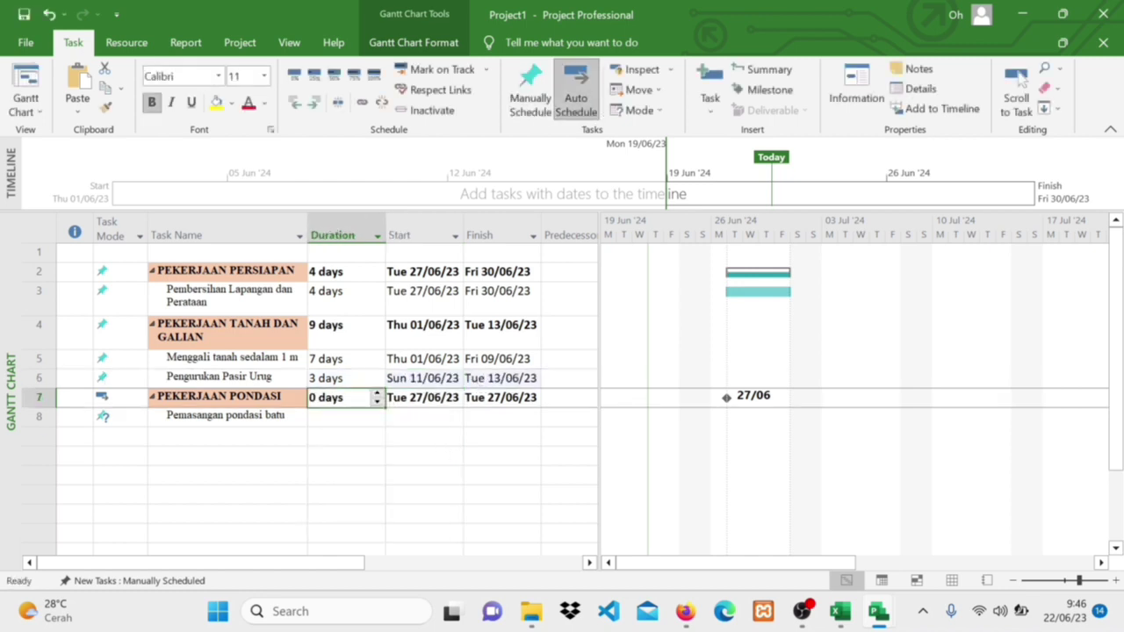
text(6)
key(Return)
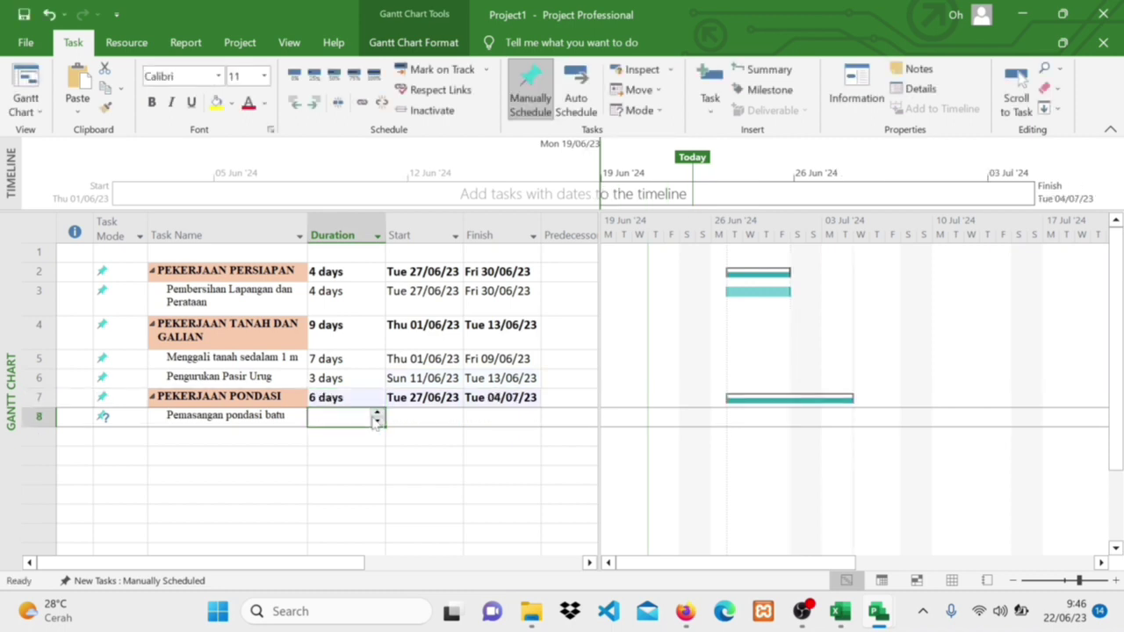
text(6)
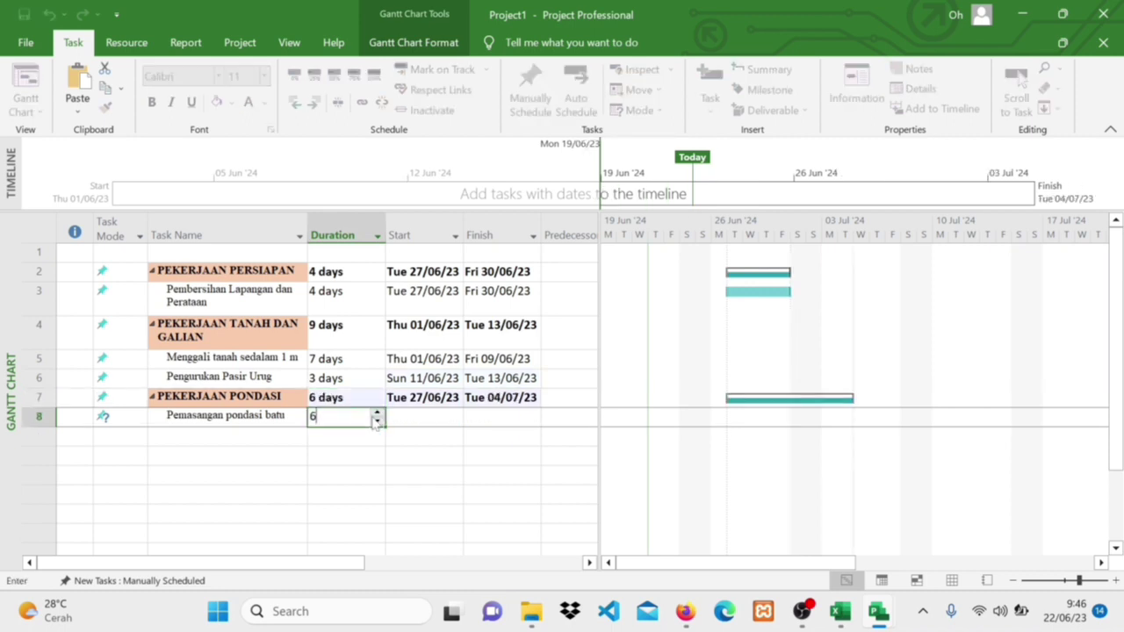
Set the start date of PEKERJAAN PONDASI to 14/06/23.
click(430, 398)
click(454, 397)
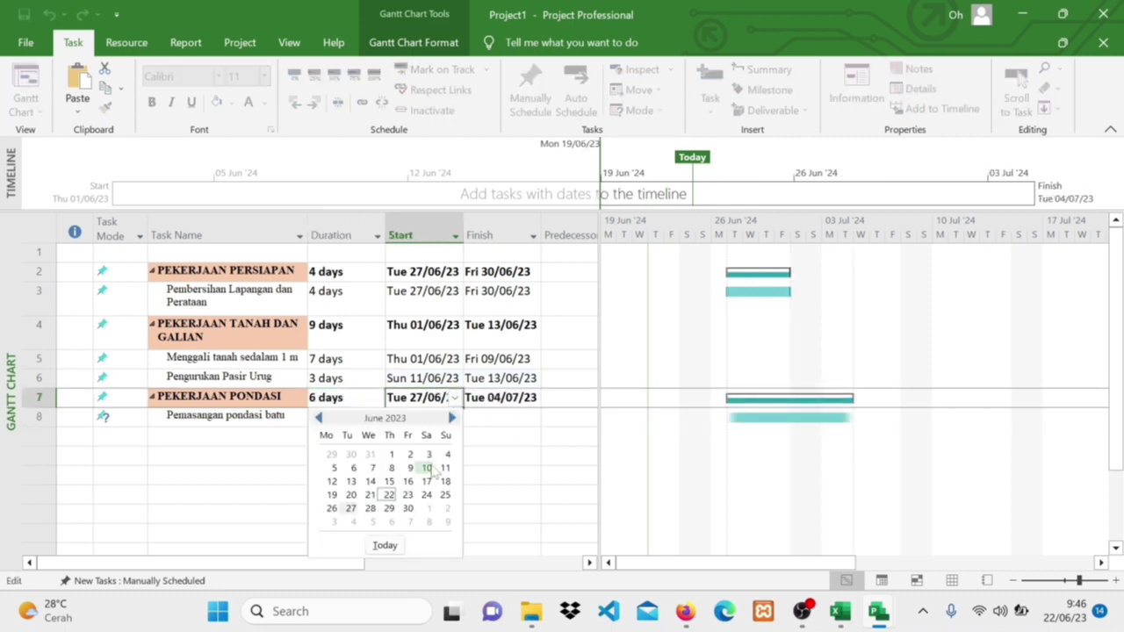
click(369, 482)
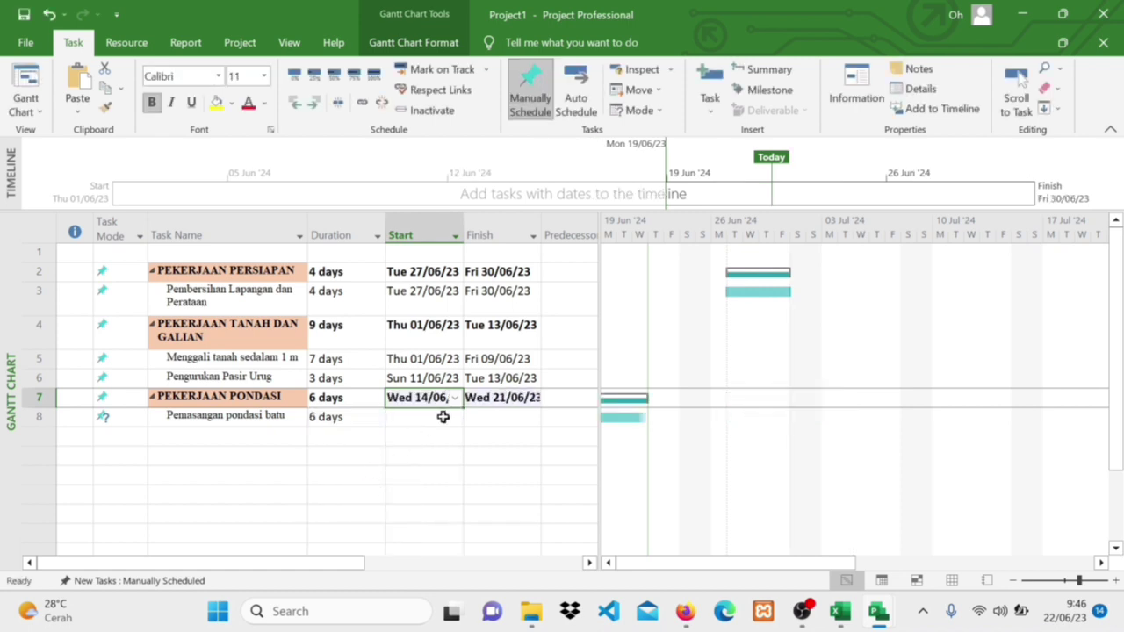
Set the predecessor of PEKERJAAN TANAH DAN GALIAN to task 2.
click(570, 324)
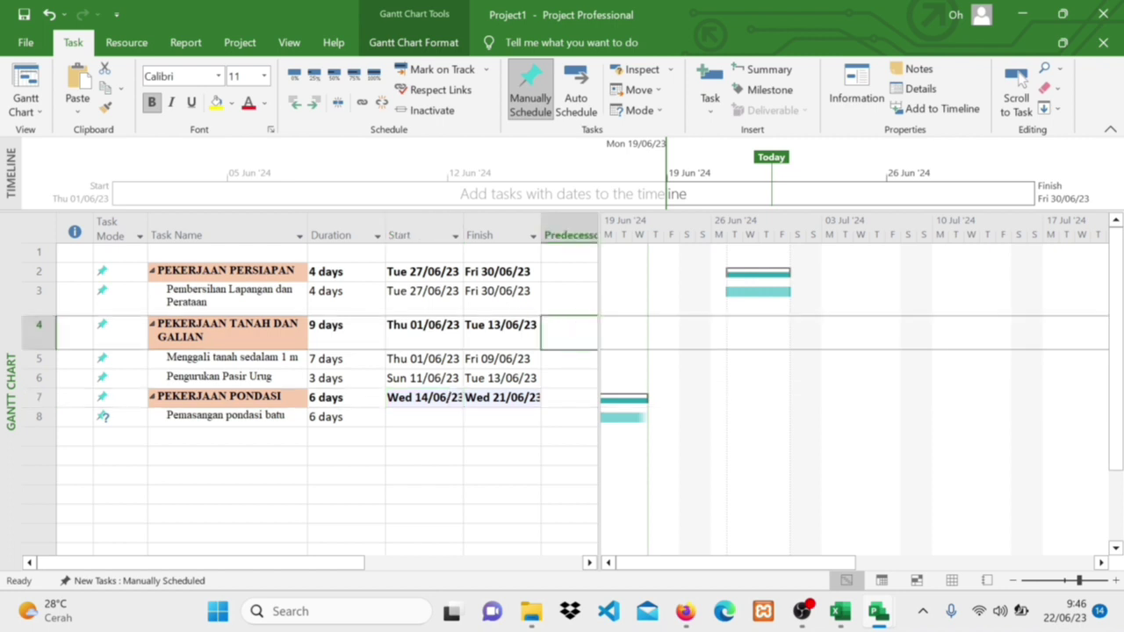
text(2)
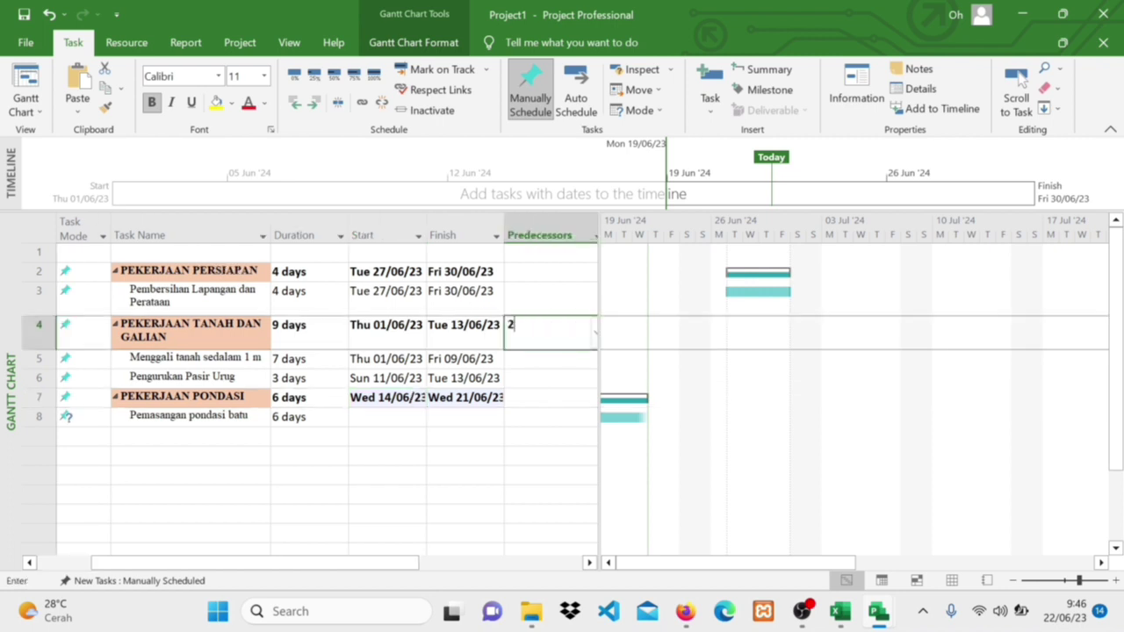
key(Return)
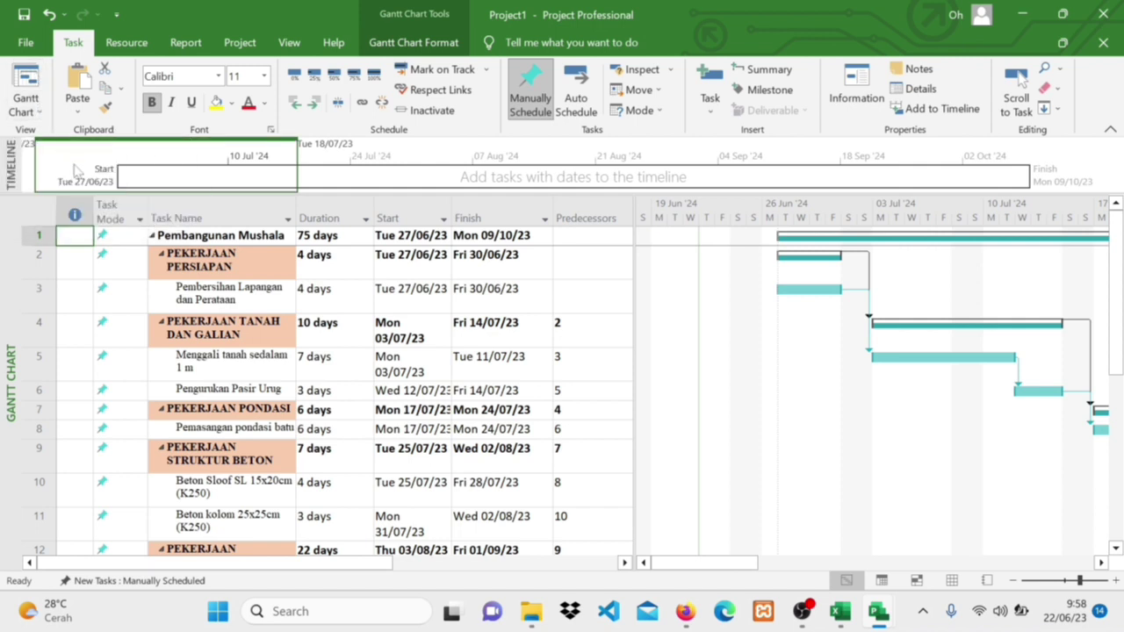
Switch to the Resource Sheet view and add the resources pekerja, mandor and pasir.
click(38, 111)
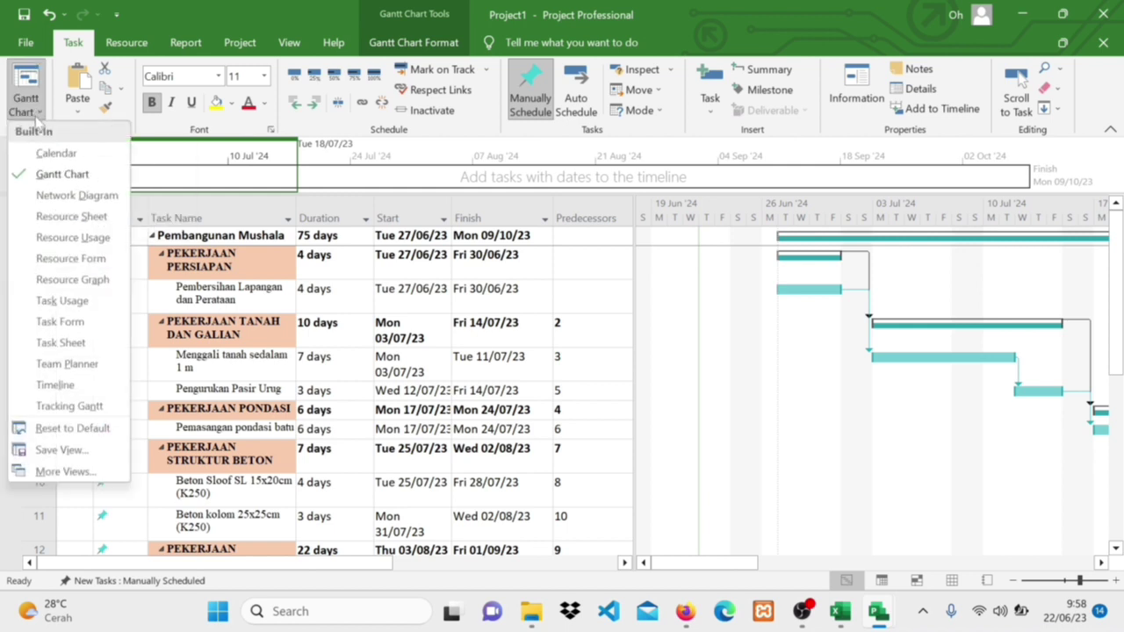
click(63, 221)
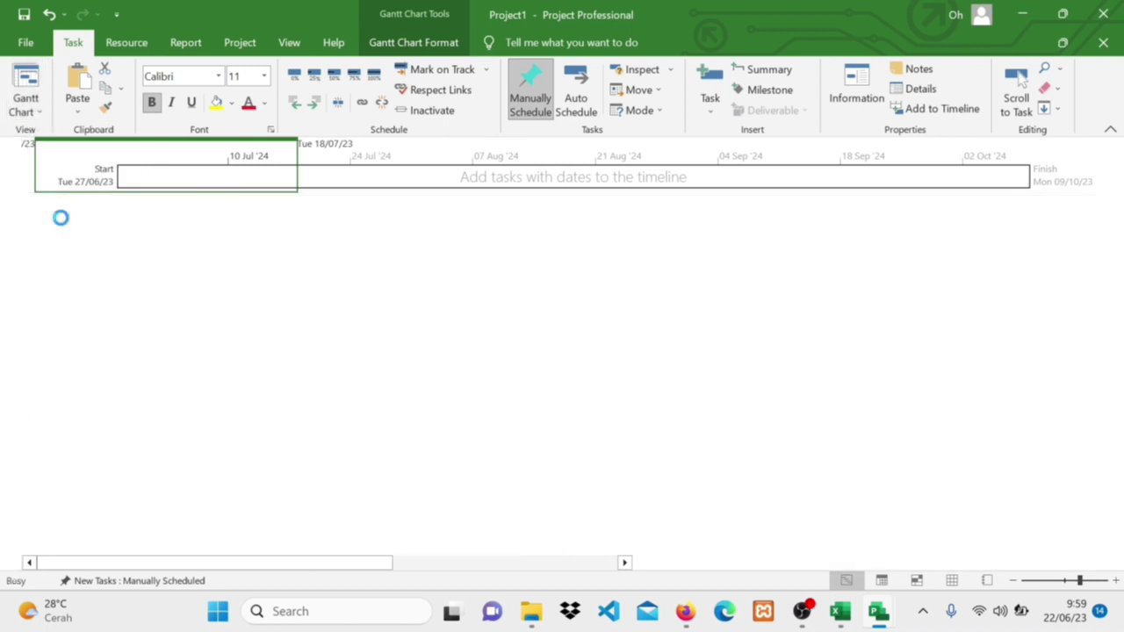
click(107, 226)
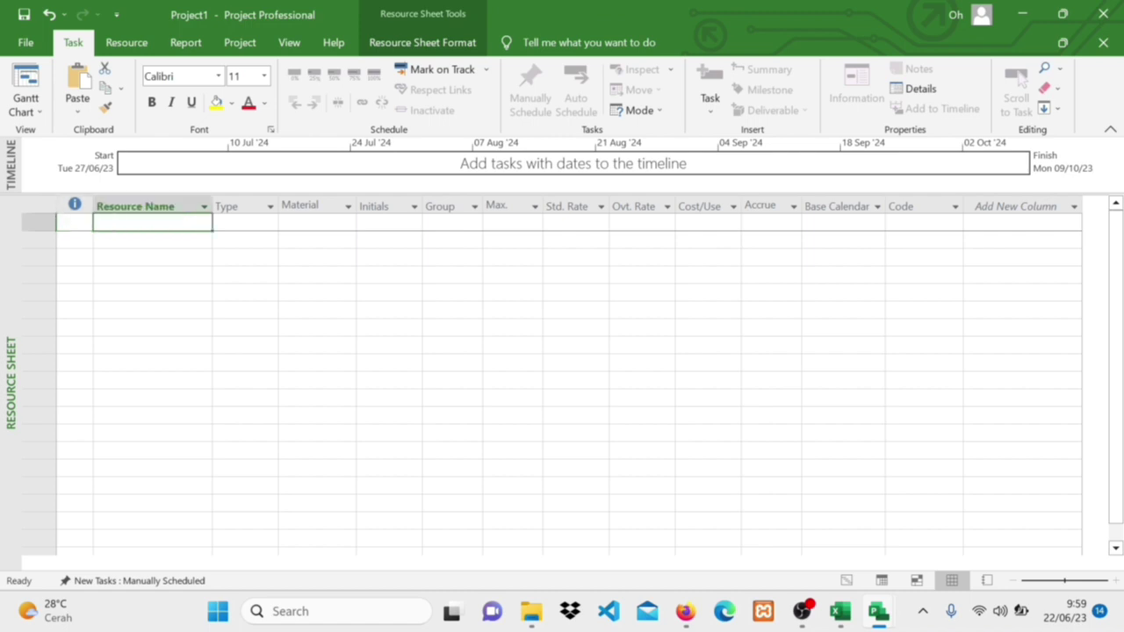
text(peke)
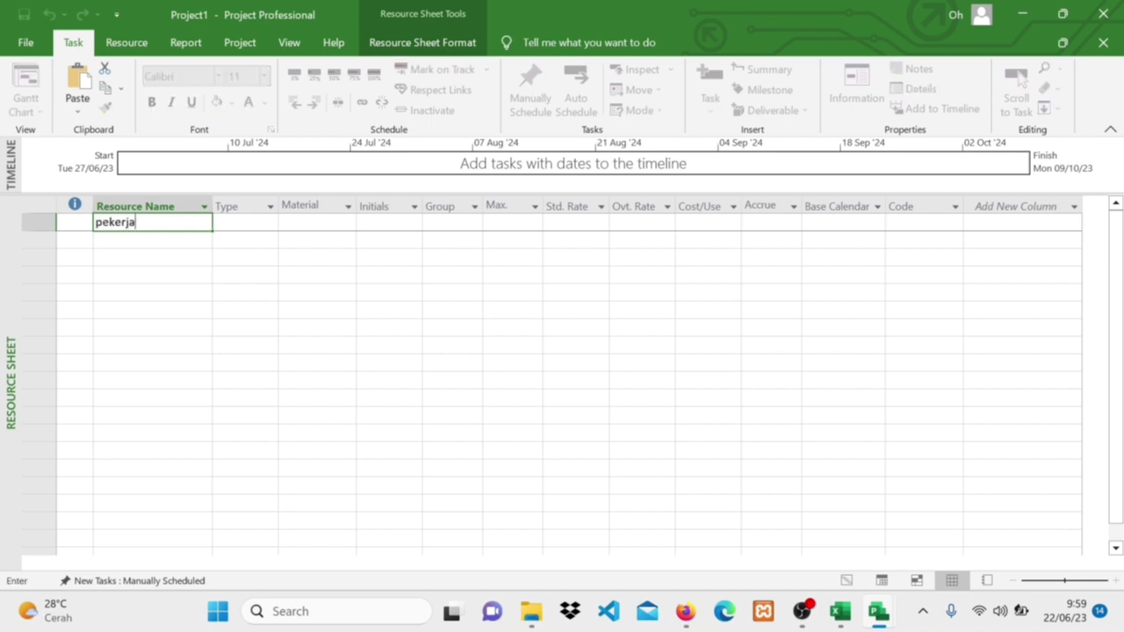
text(rja)
key(Return)
text(mandor)
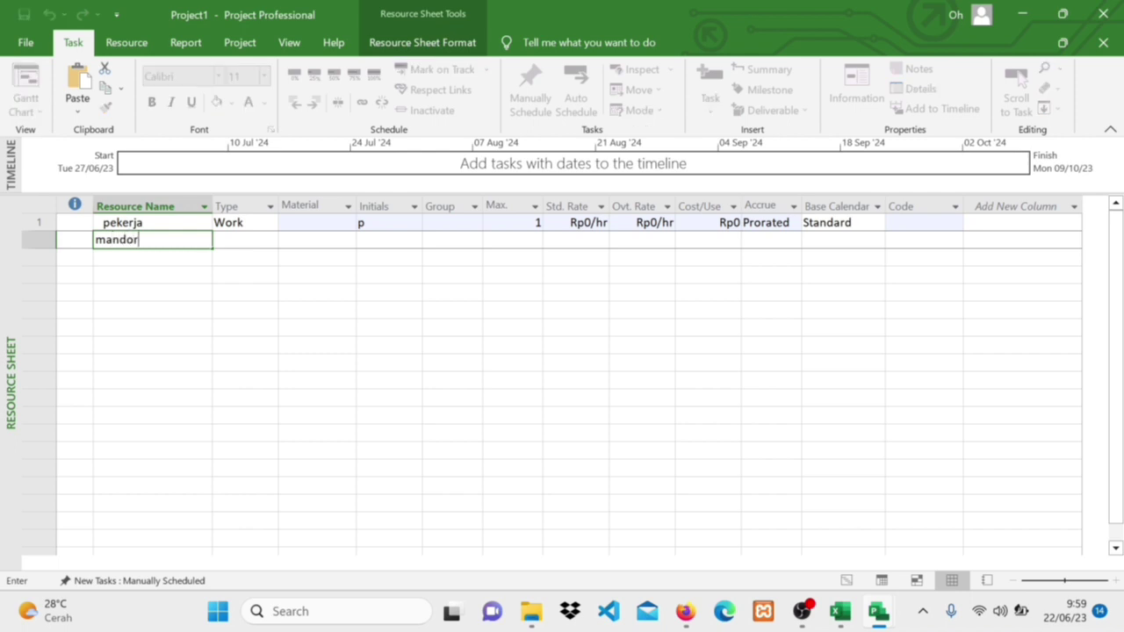
key(Return)
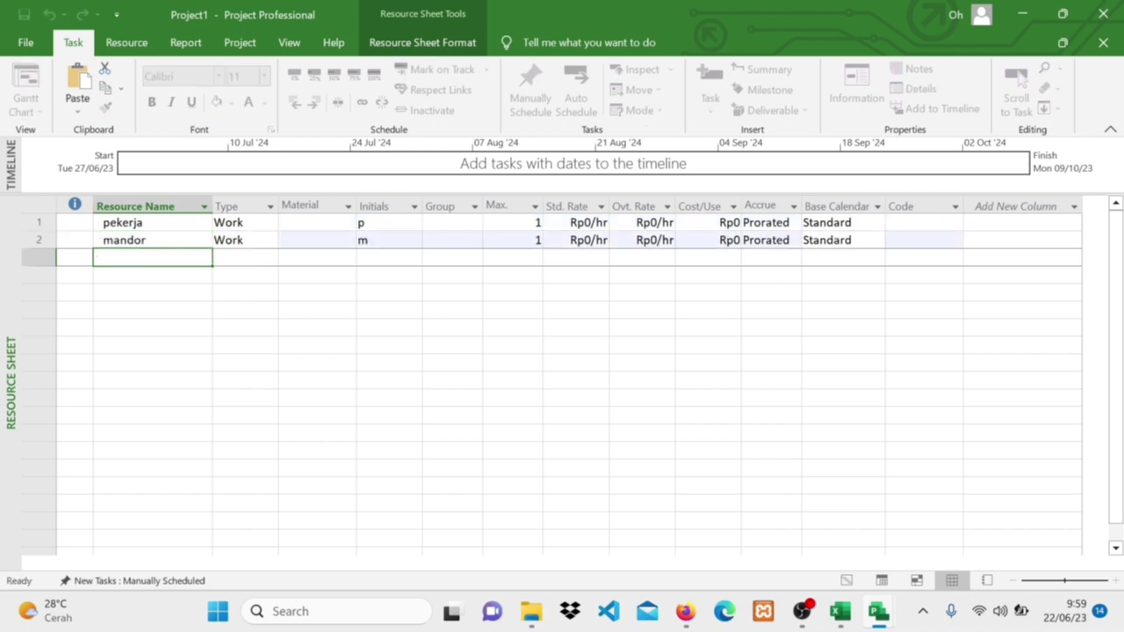
text(p)
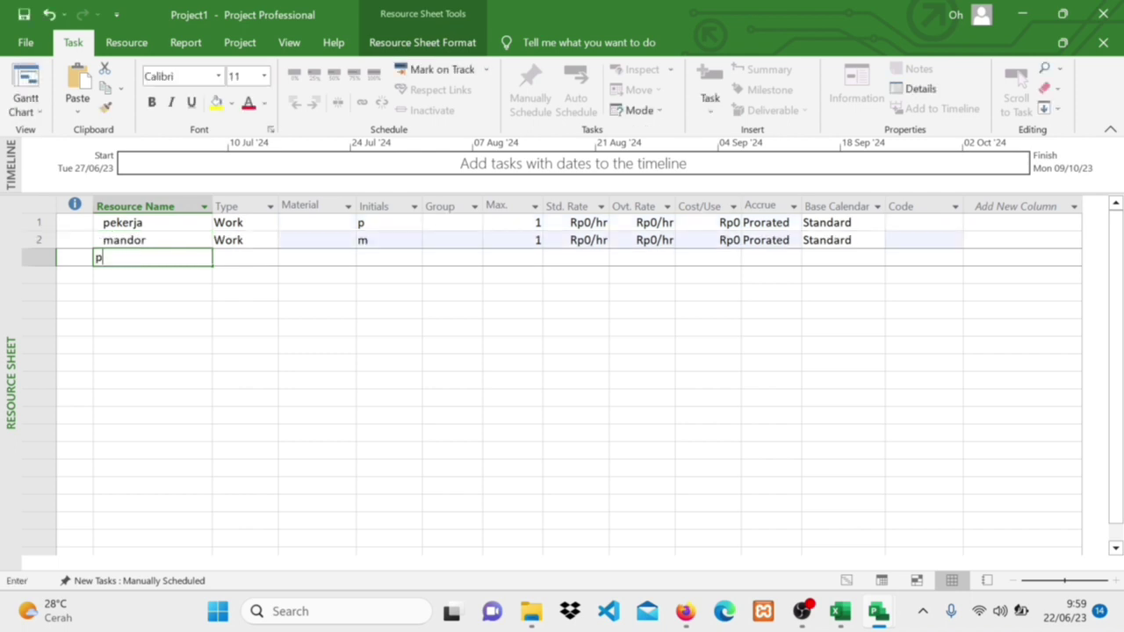
text(asir)
key(Return)
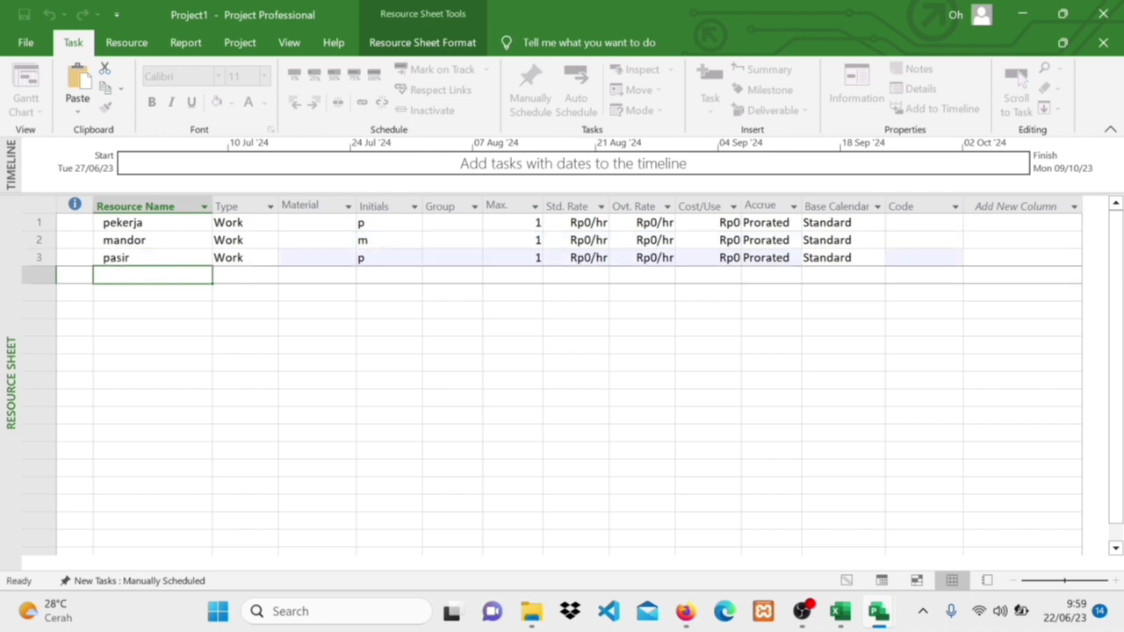
Set the resource type of pekerja to Work and that of pasir to Material.
click(253, 224)
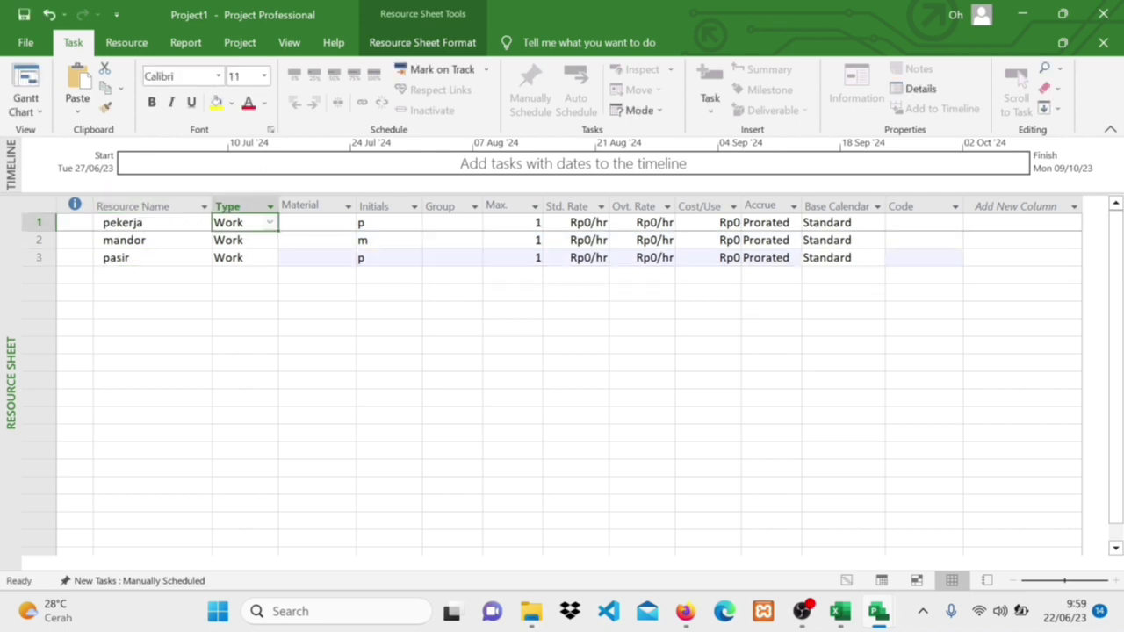
click(269, 225)
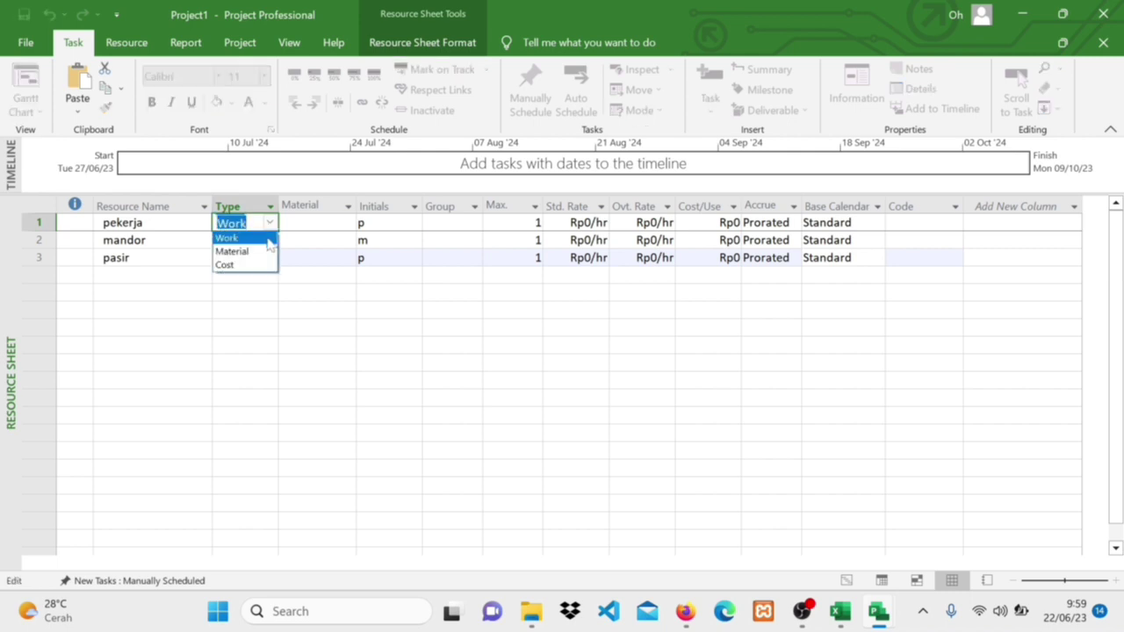
click(267, 240)
click(263, 263)
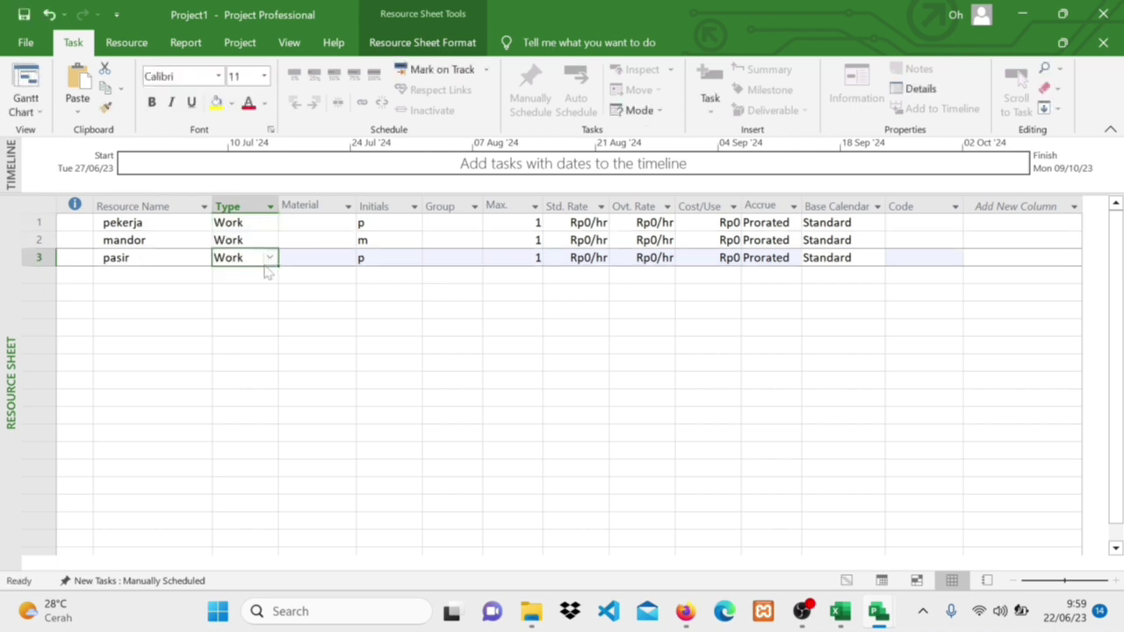
click(269, 259)
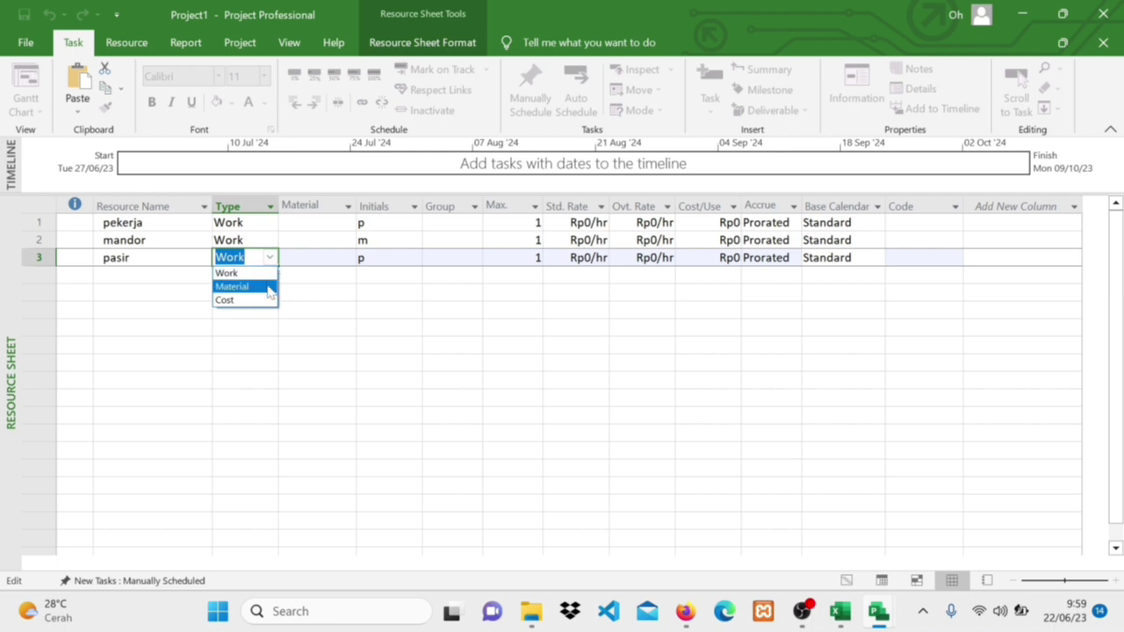
click(269, 286)
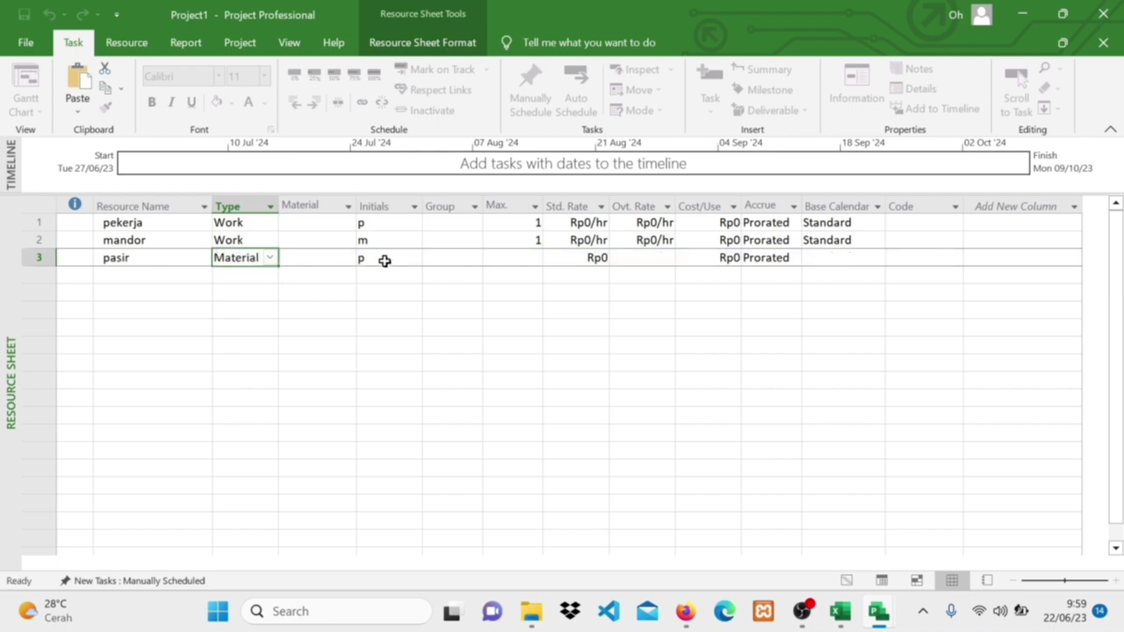
Give the resource pekerja maximum units of 10 and an overtime rate of 15000 per hour.
click(535, 222)
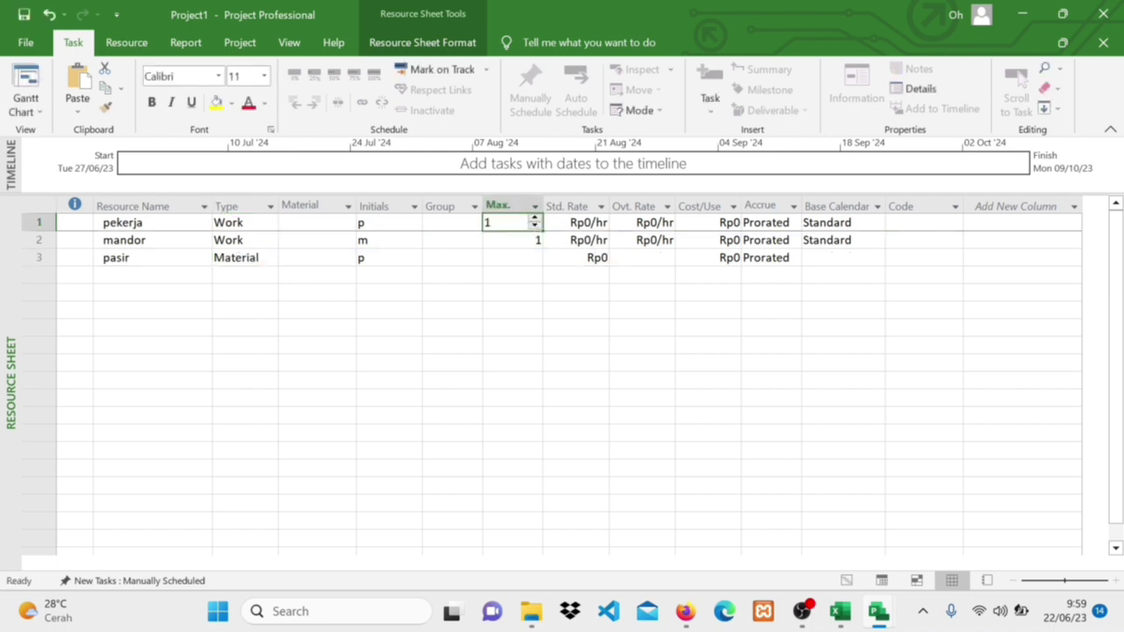
text(10)
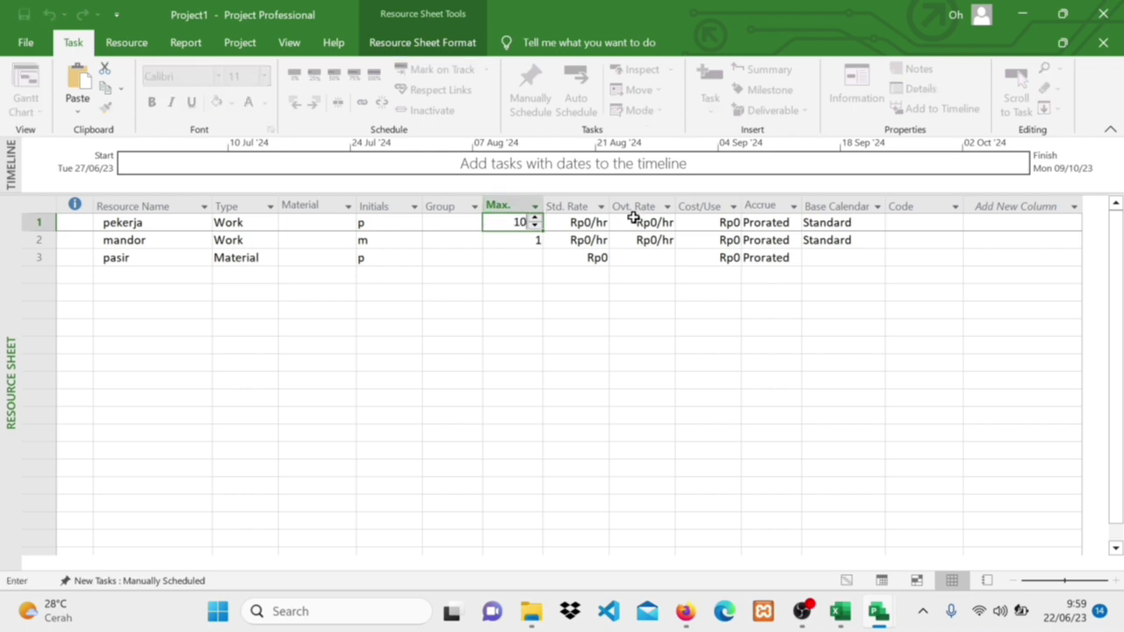
click(647, 221)
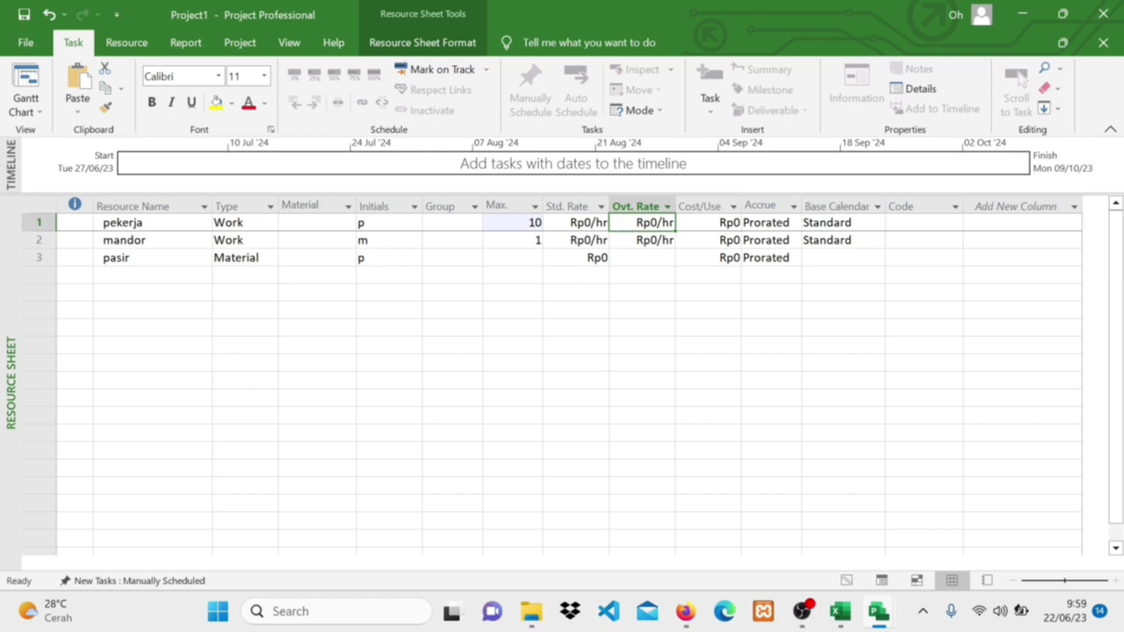
text(1)
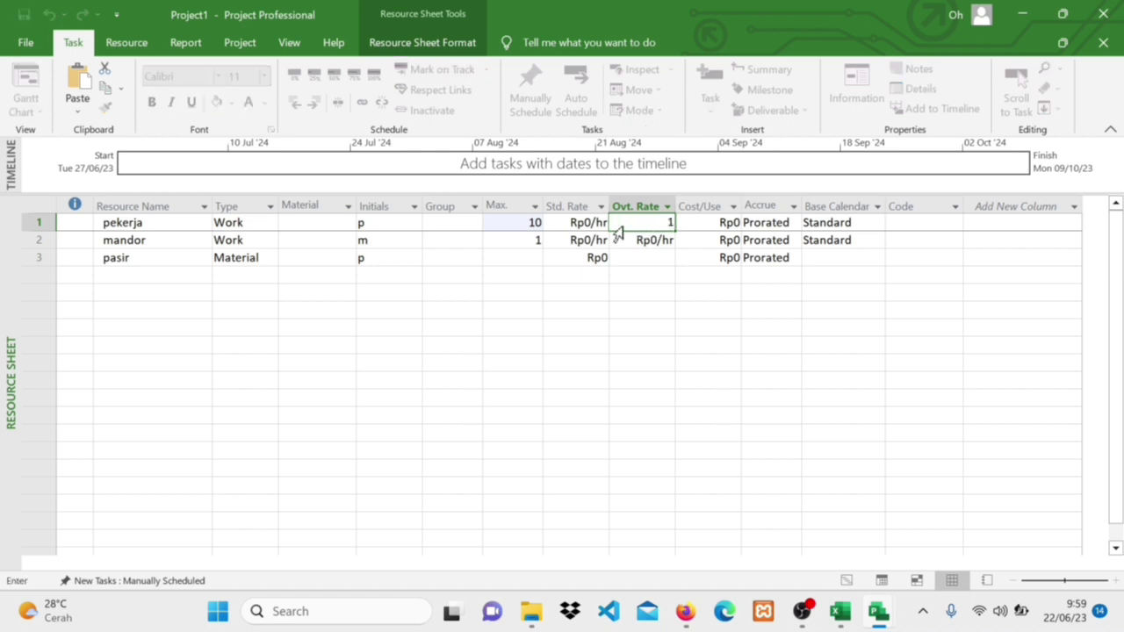
text(5000)
click(695, 226)
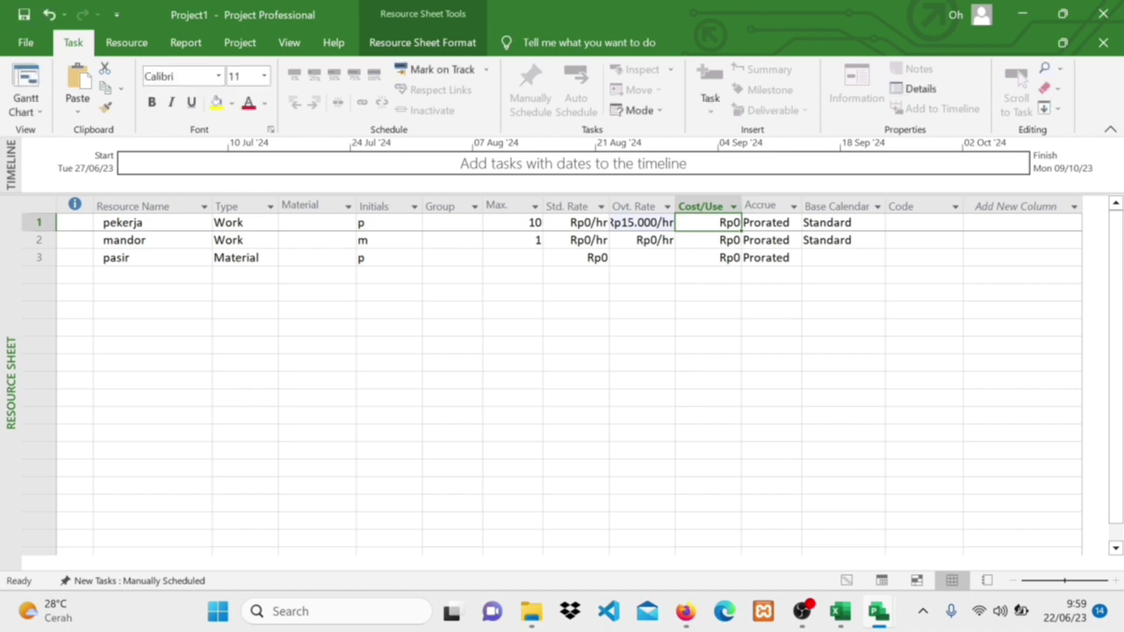
Look through the cost accrual options for the resource pekerja without changing the choice.
click(790, 224)
click(793, 225)
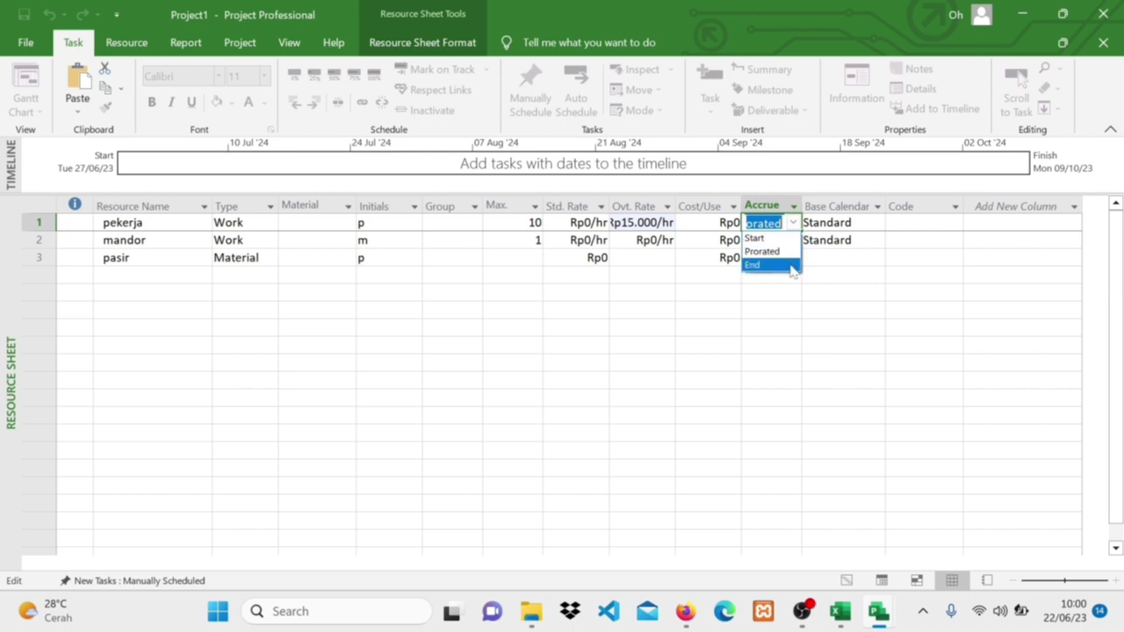
click(856, 259)
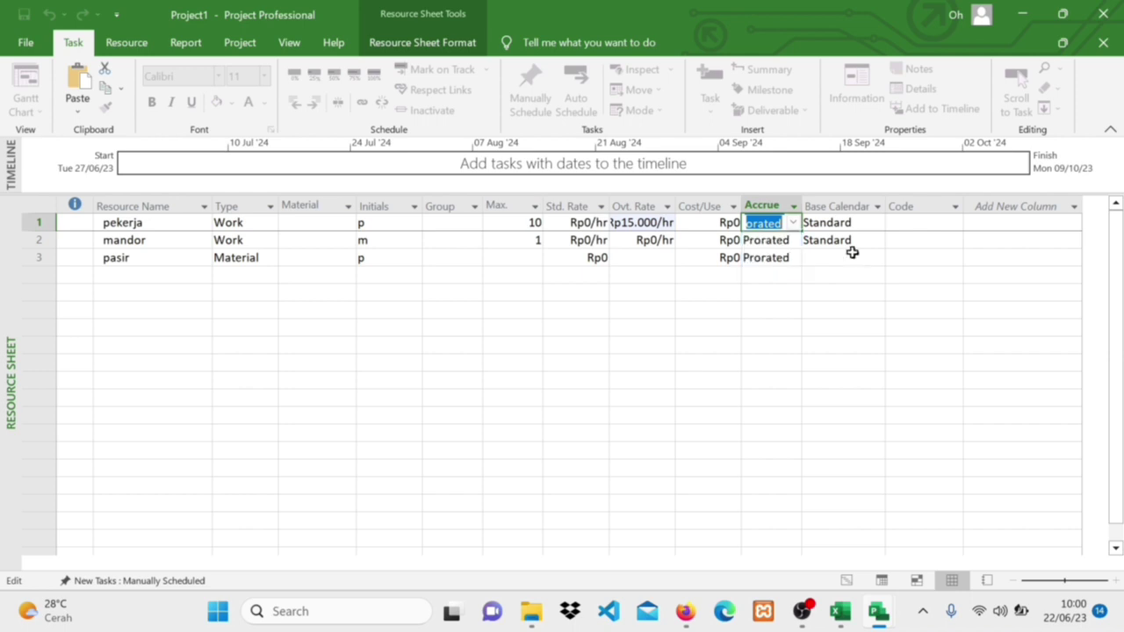
click(831, 303)
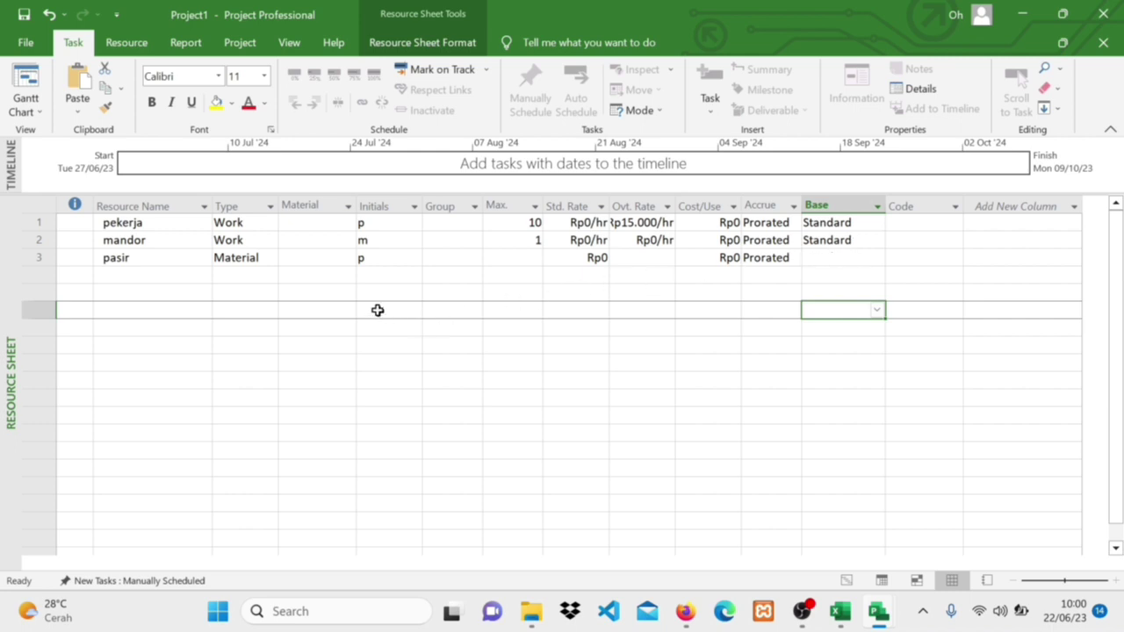
Return to the Gantt Chart view and assign pekerja, mandor and pasir as resources of the task Pembersihan Lapangan dan Perataan.
click(26, 83)
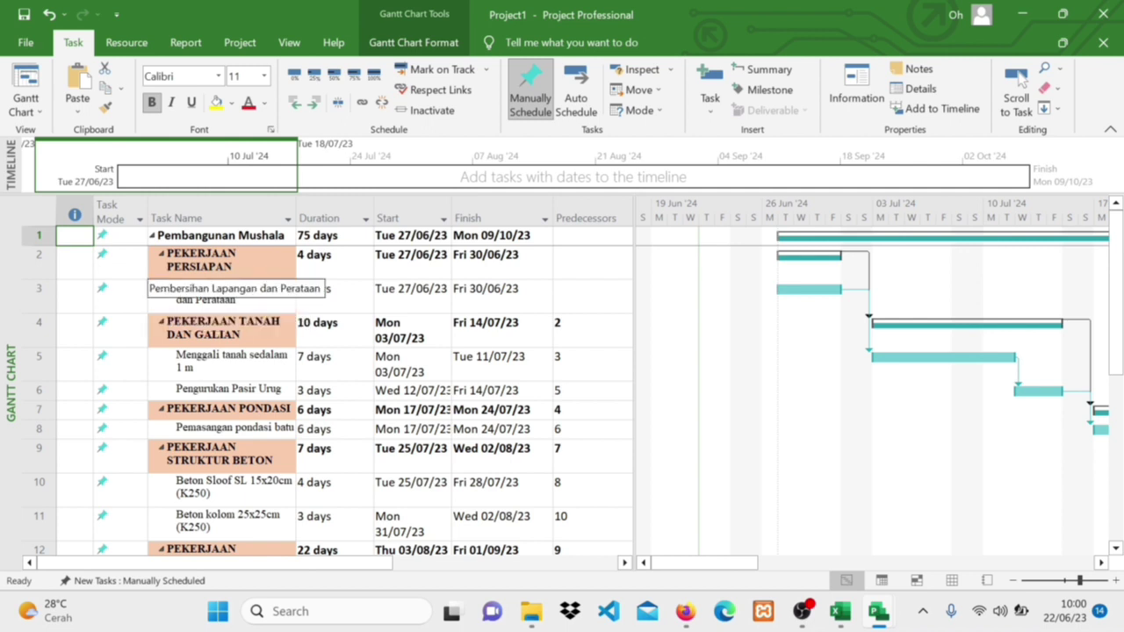
click(281, 291)
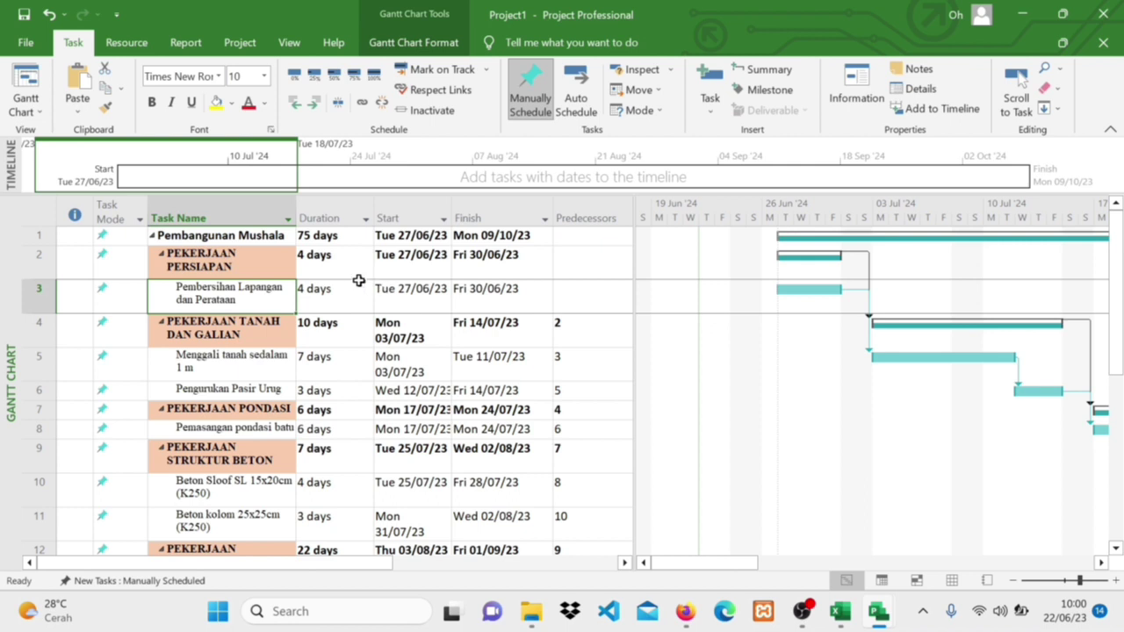
click(856, 86)
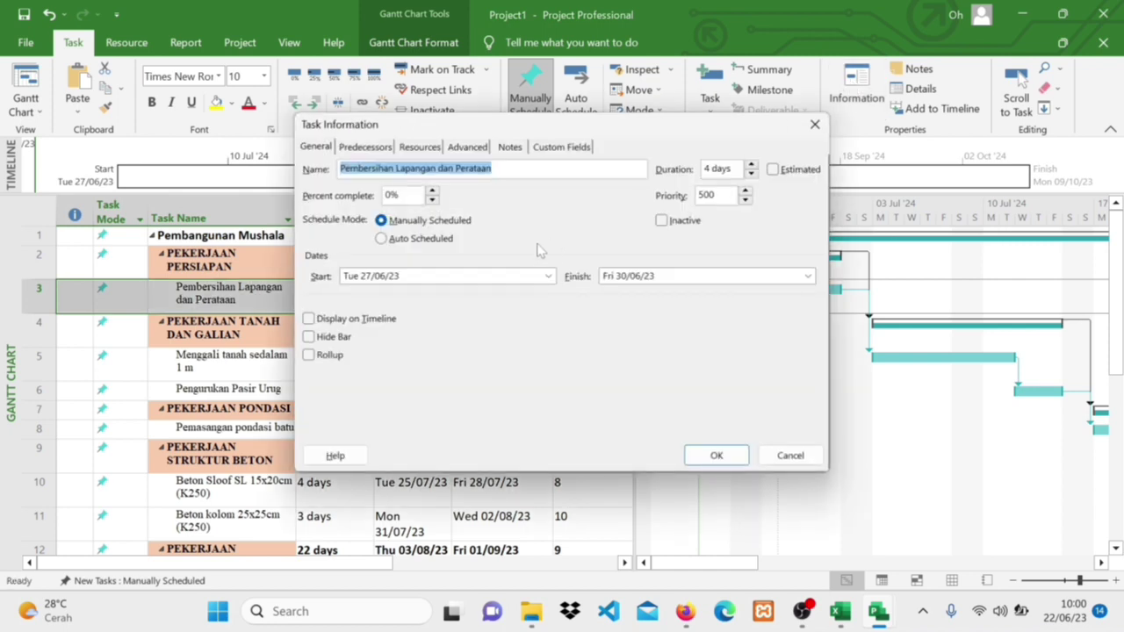
click(420, 147)
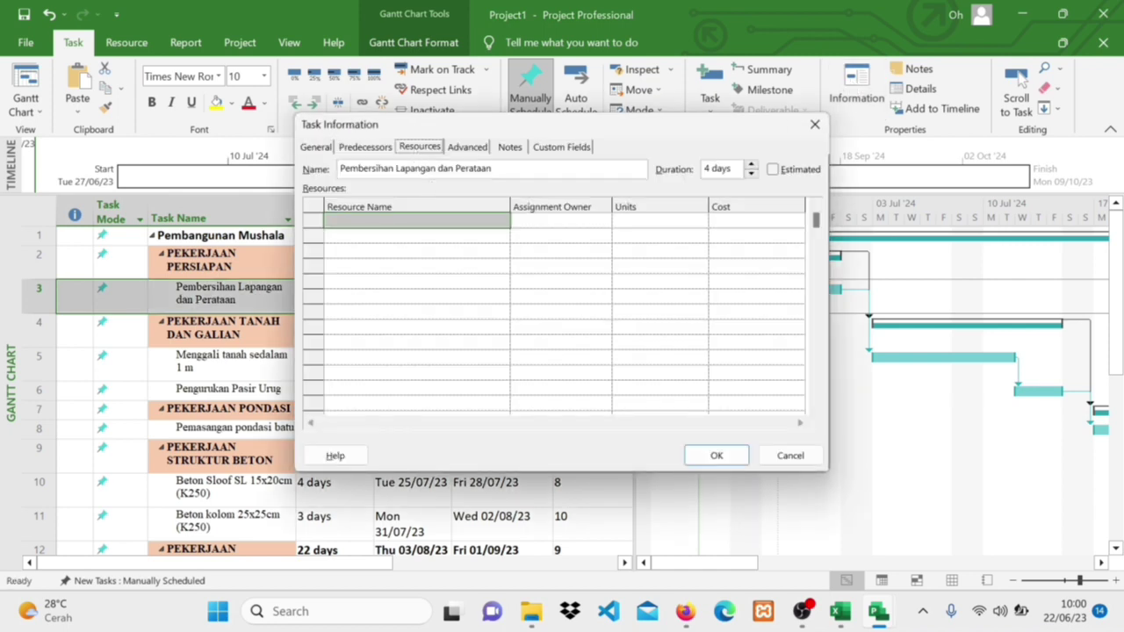
key(Tab)
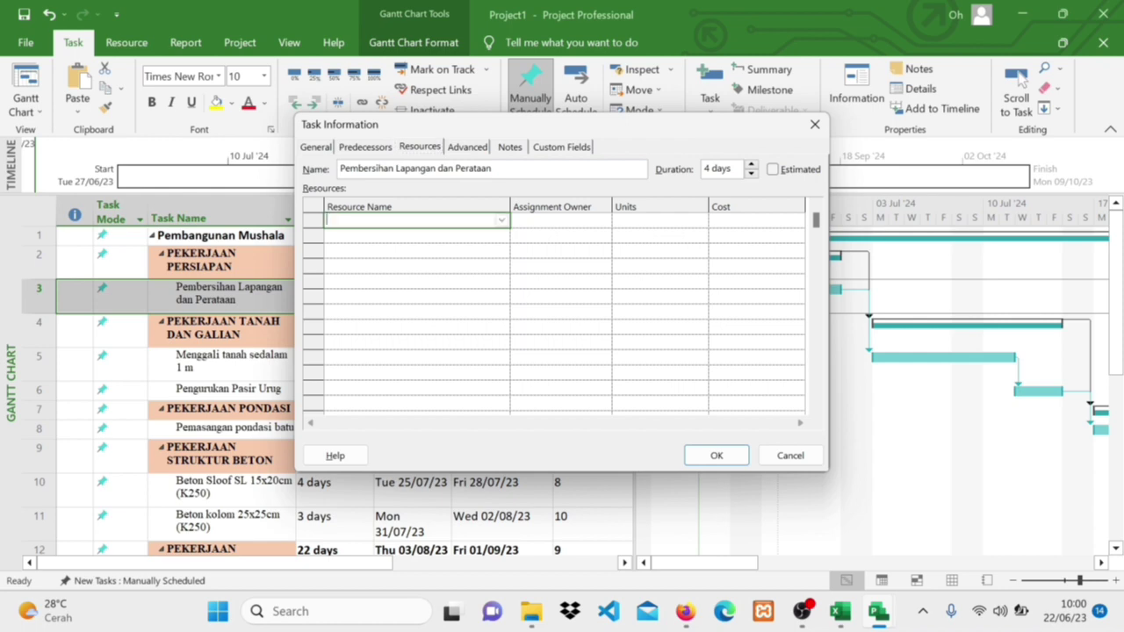
text(pekerja)
key(Return)
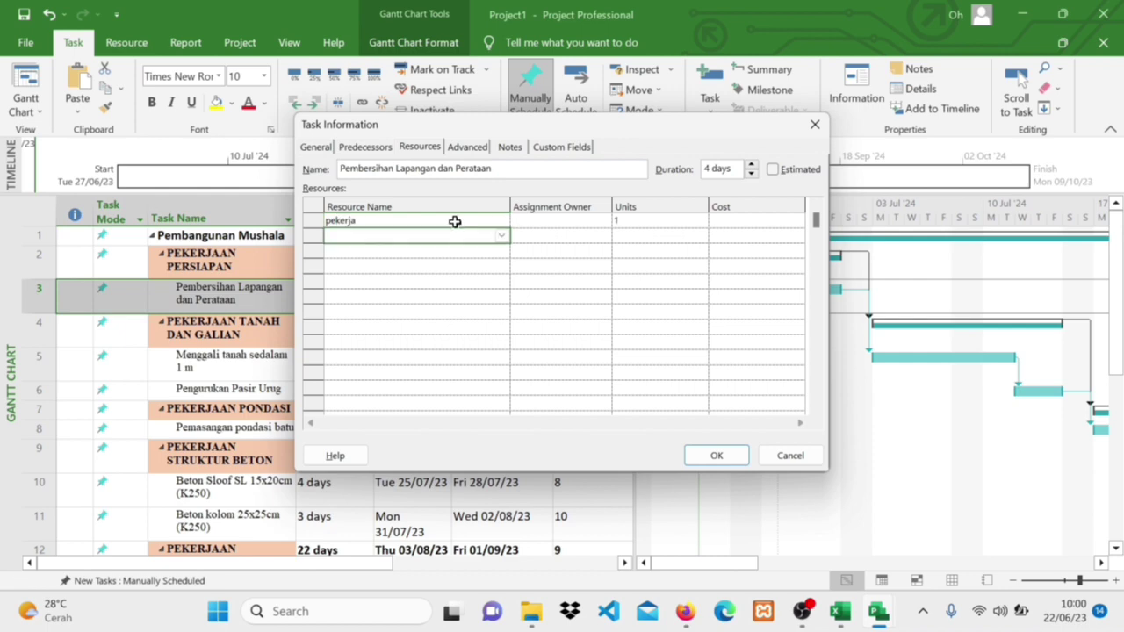
text(ma)
key(Return)
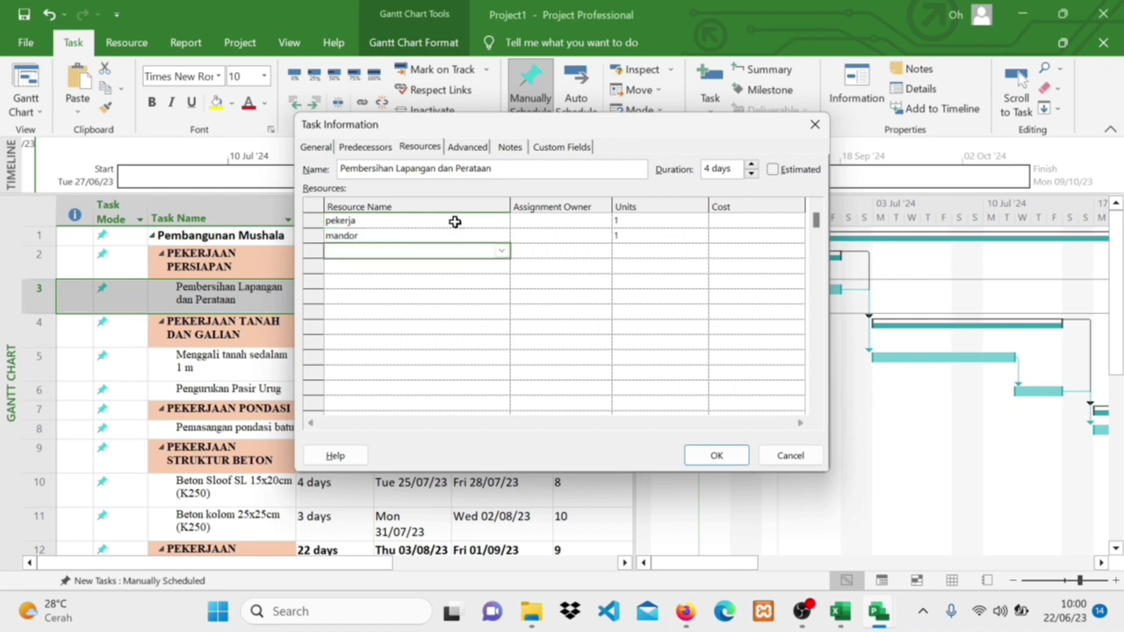
text(pasir)
key(Return)
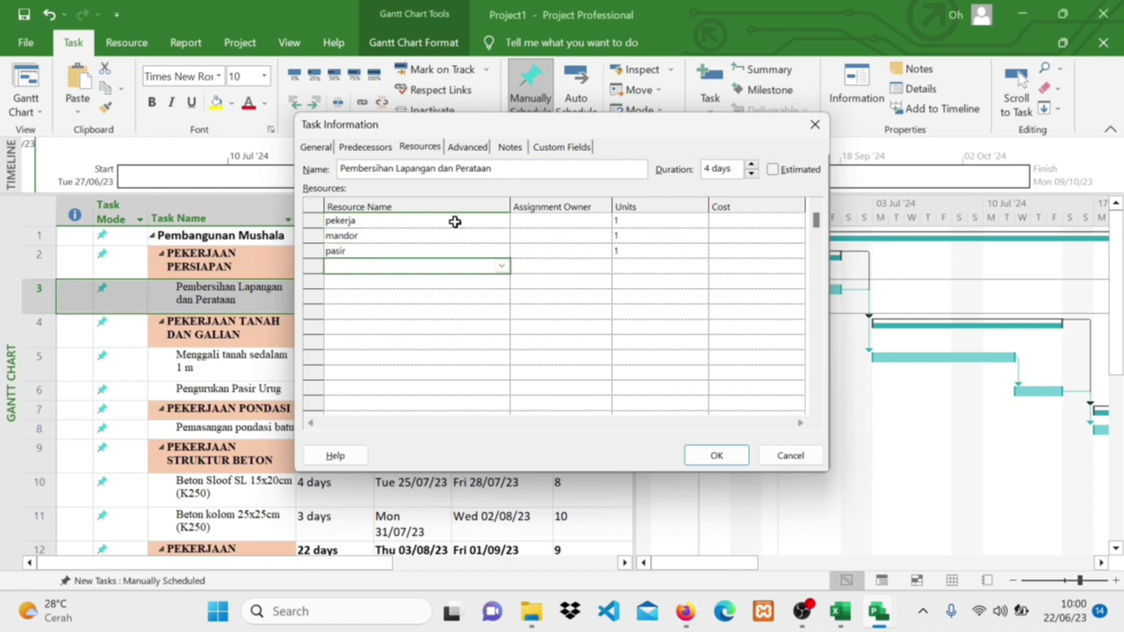
Set the assigned units of pekerja to 3 and apply the task's resource assignments.
click(634, 220)
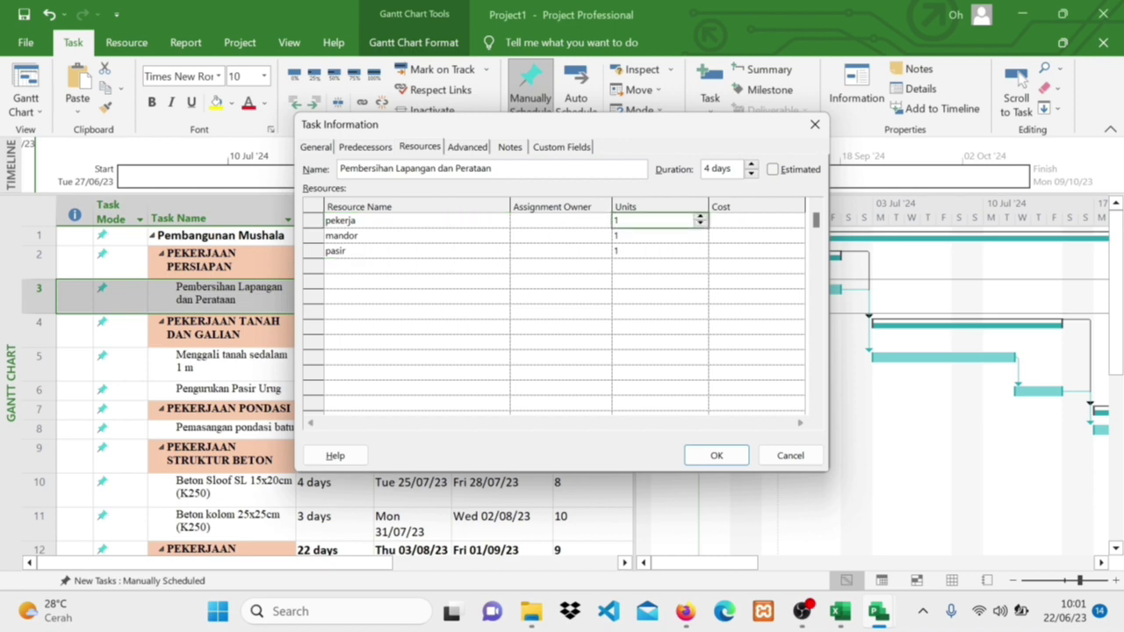
click(647, 235)
click(647, 220)
click(700, 216)
click(700, 217)
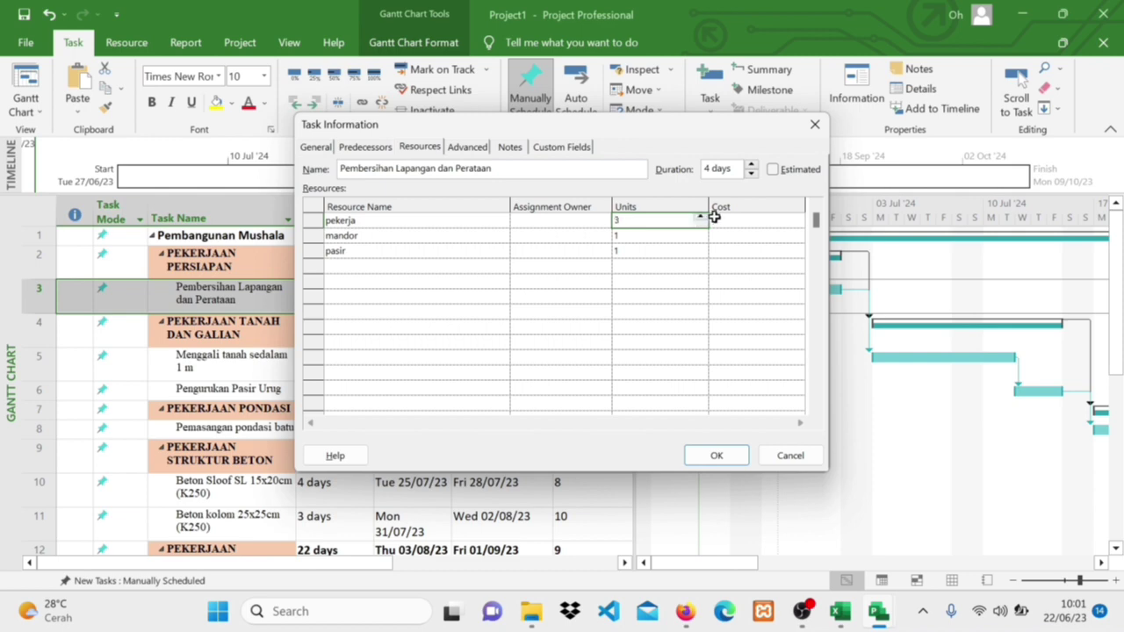
click(717, 455)
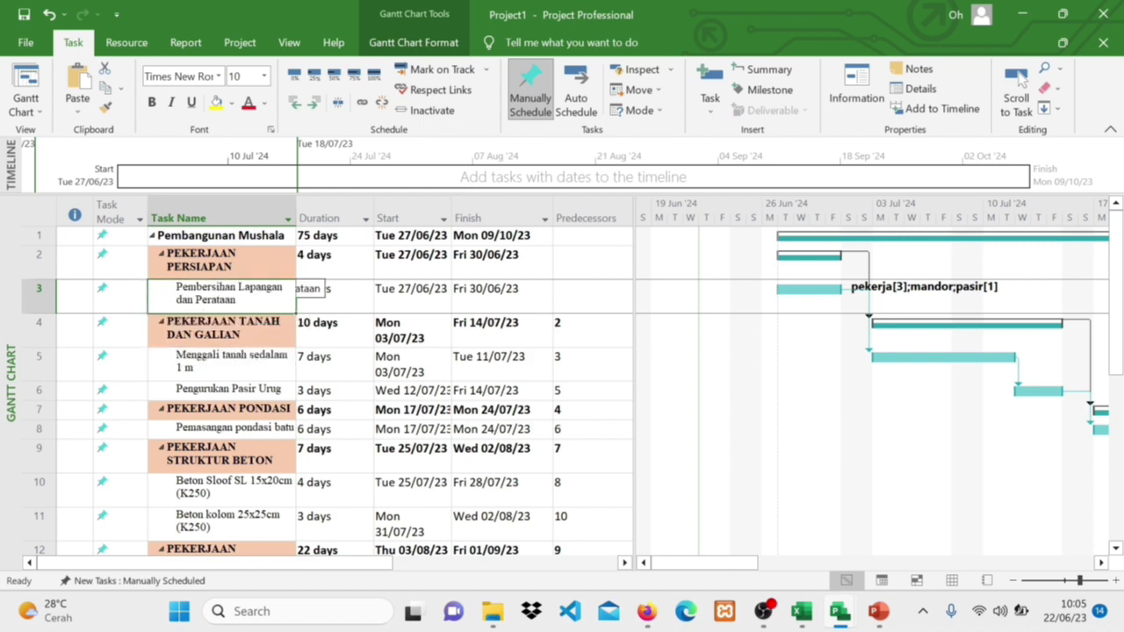
Review the units and costs of the resources assigned to Pembersihan Lapangan dan Perataan in its task information.
right_click(220, 290)
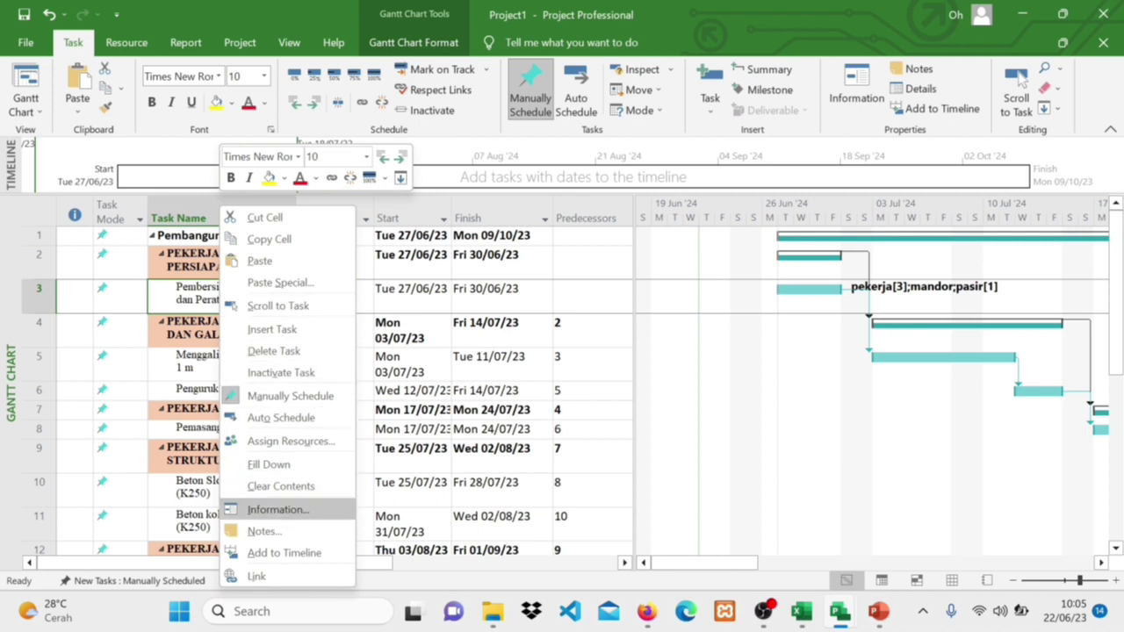
click(269, 510)
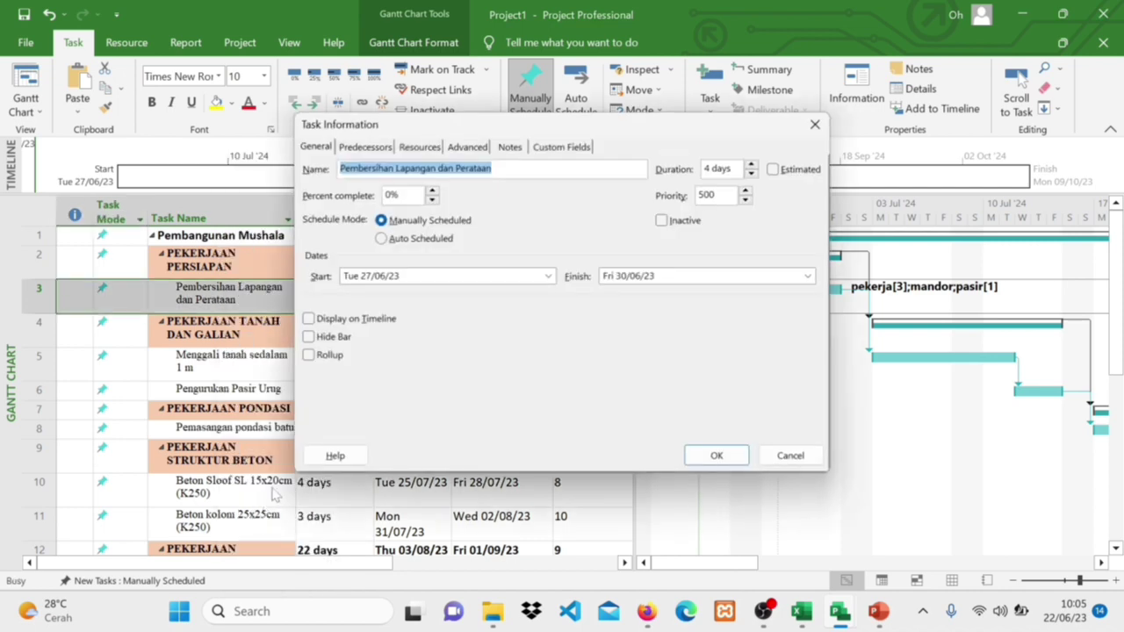
click(422, 147)
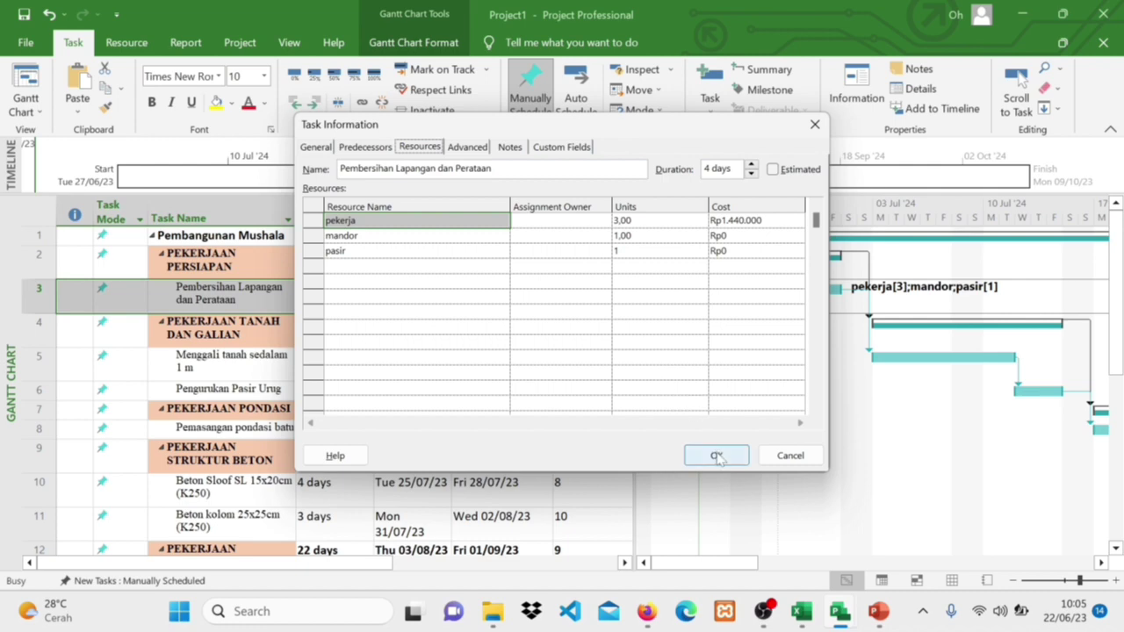
Switch to PowerPoint and show the closing TERIMAKASIH slide.
mouse_move(879, 612)
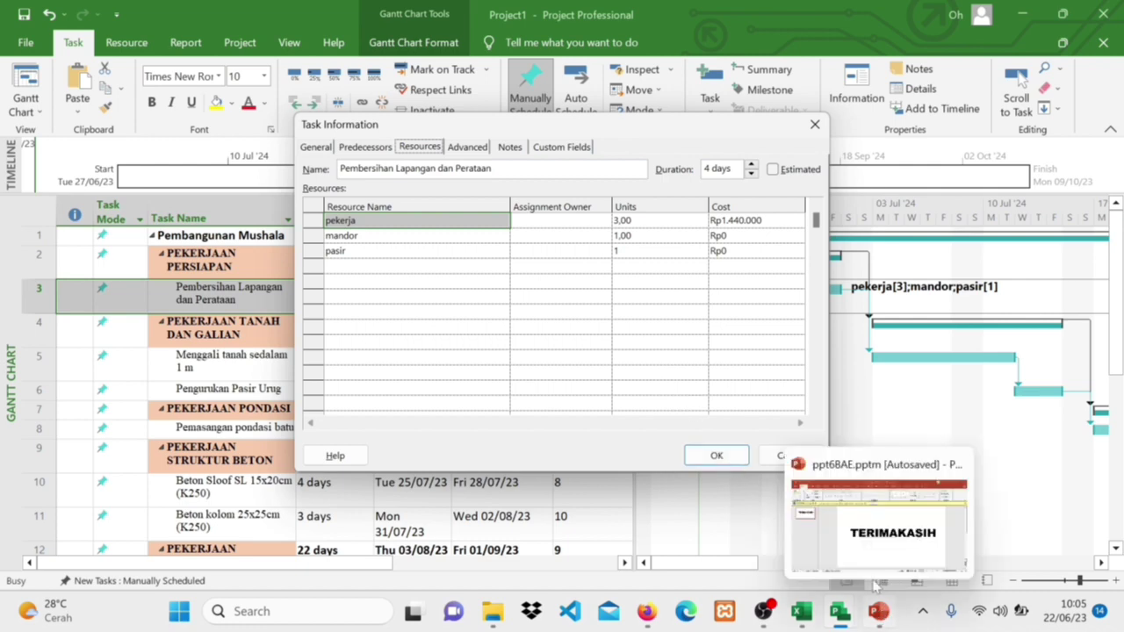
click(867, 548)
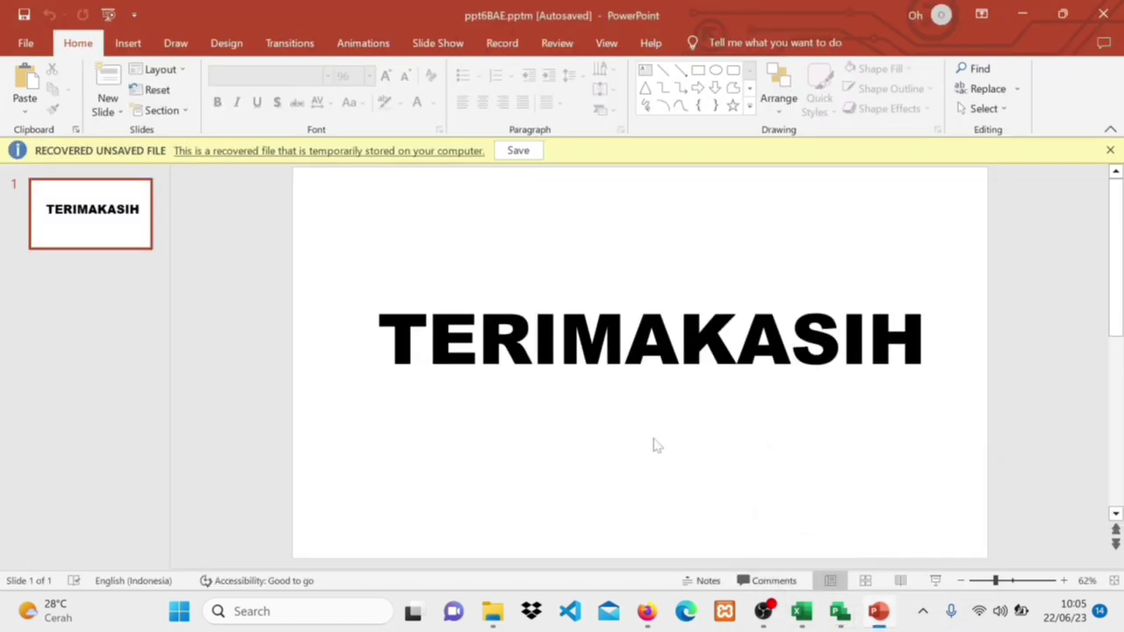